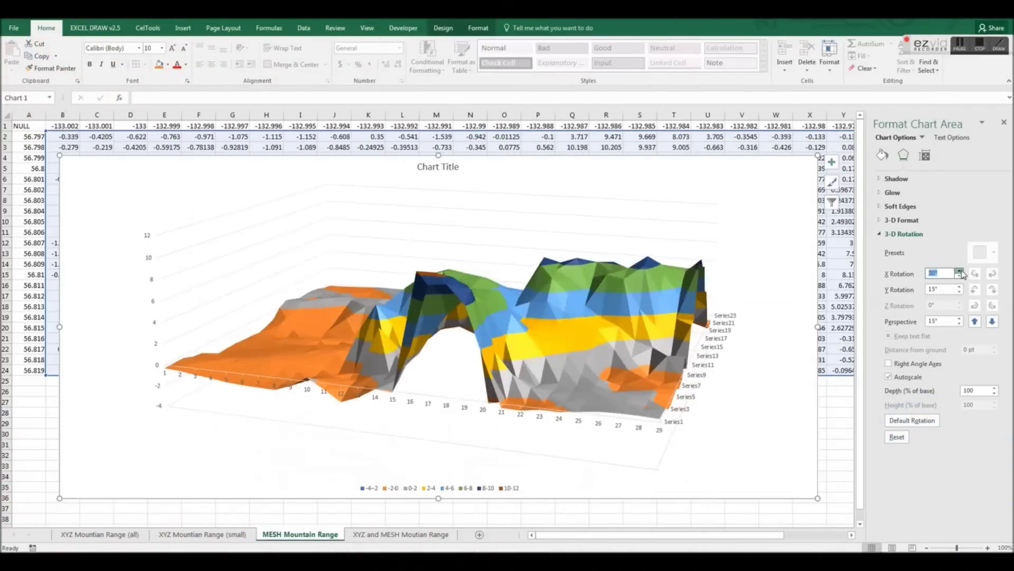
Step: Raise the MESH chart's X rotation from 80° to about 150° to view it from the opposite side
left_click(959, 270)
left_click(960, 271)
left_click(959, 270)
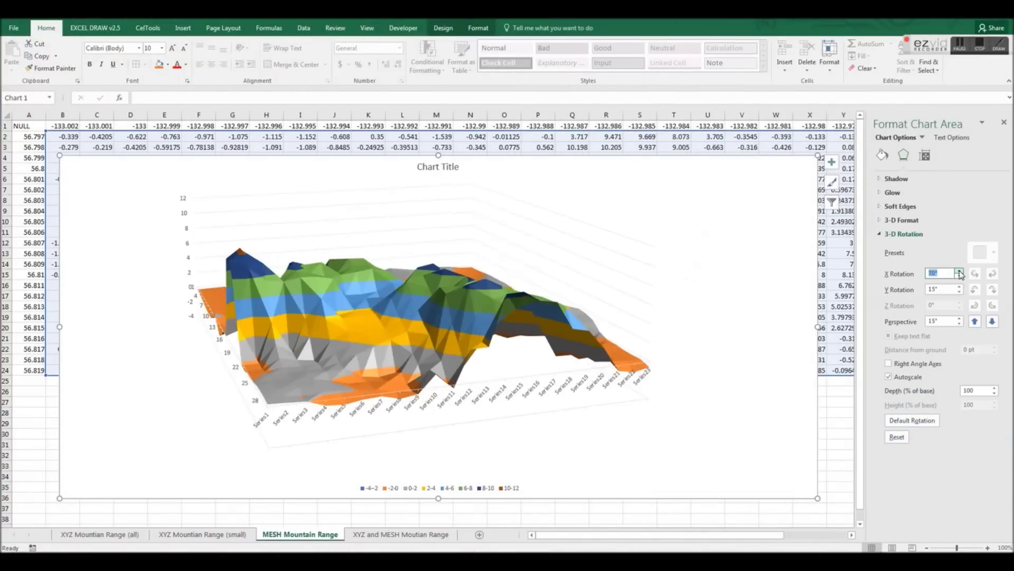
left_click(959, 271)
left_click(960, 270)
left_click(960, 270)
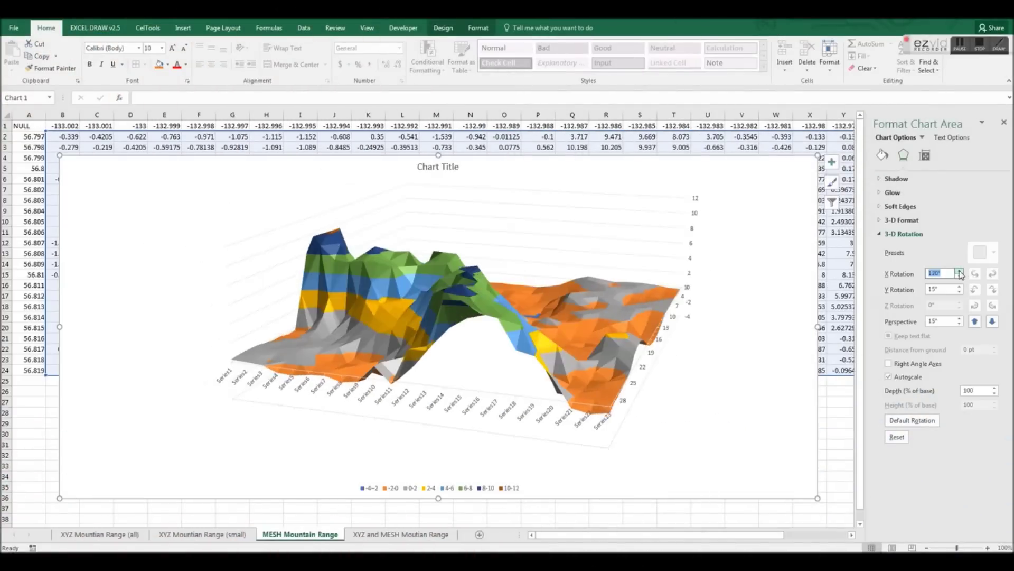
left_click(959, 270)
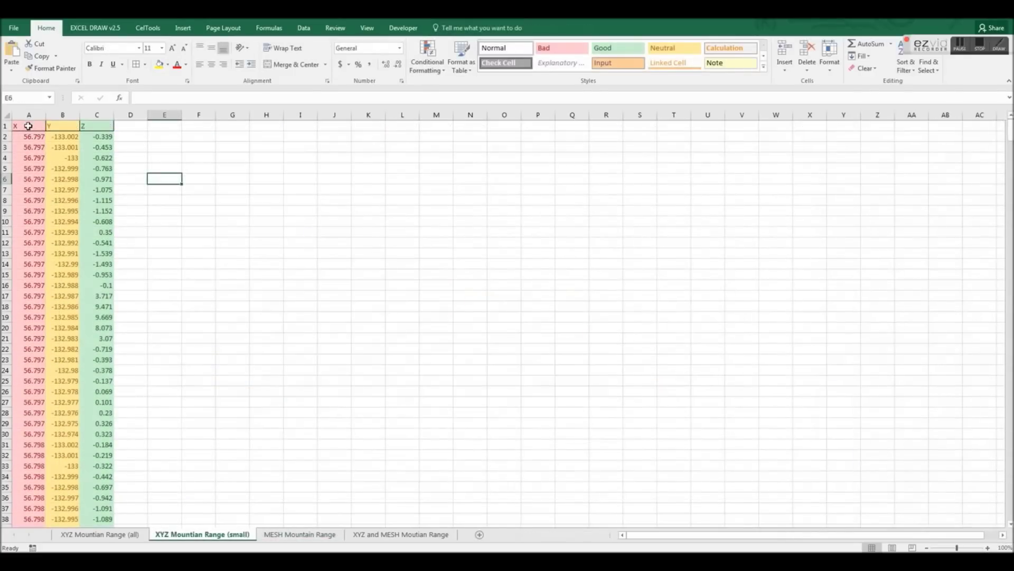
Step: Select the X, Y and Z columns A:C and insert a 3-D Surface chart
left_click_drag(30, 126, 112, 128)
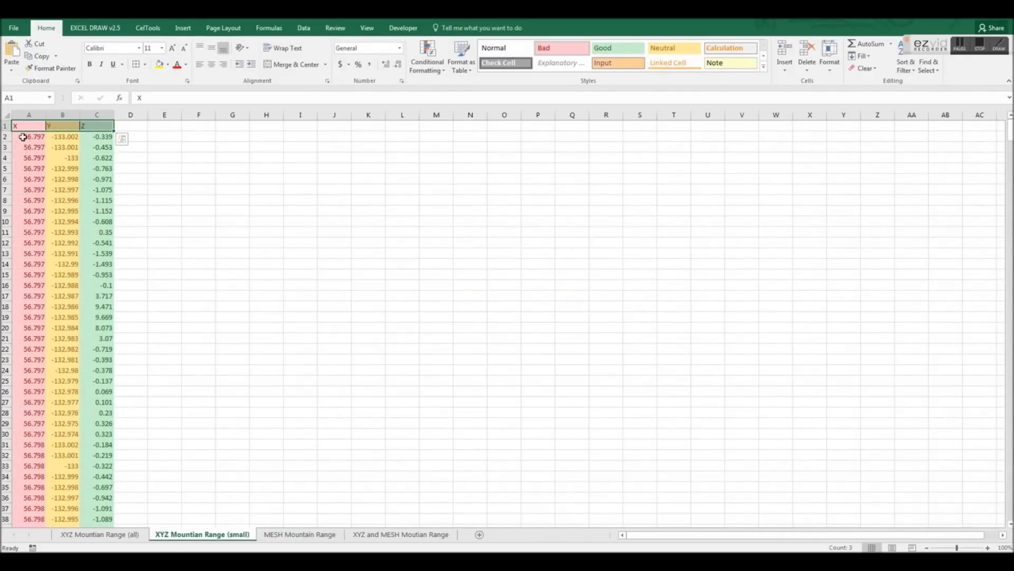
left_click(31, 117)
left_click_drag(31, 117, 91, 113)
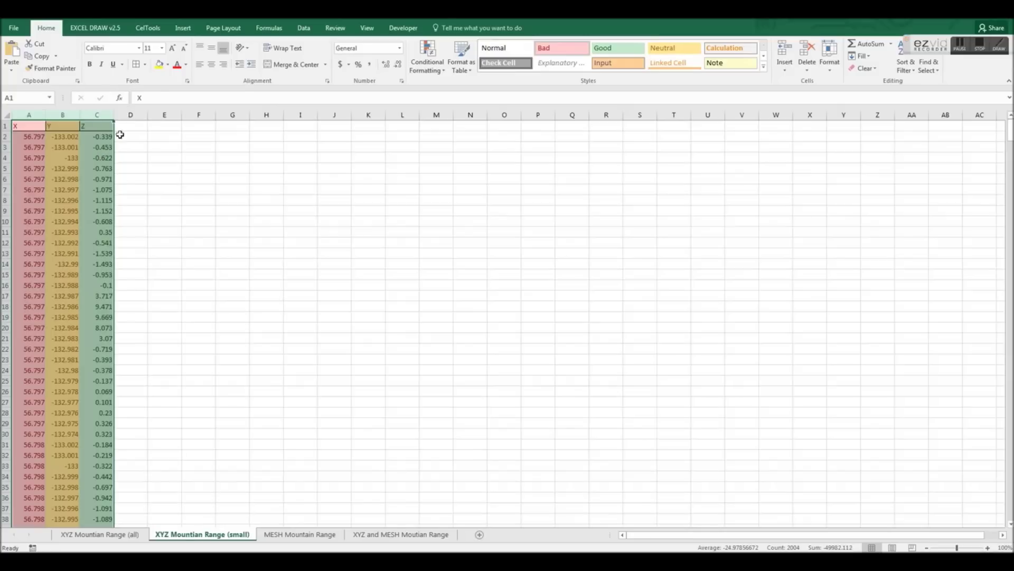
left_click(183, 29)
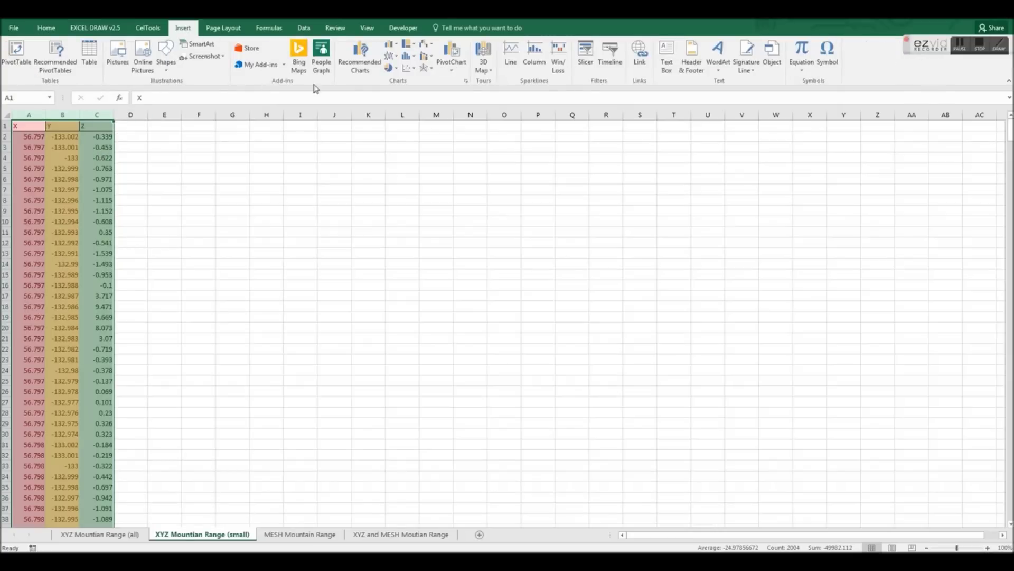
left_click(427, 69)
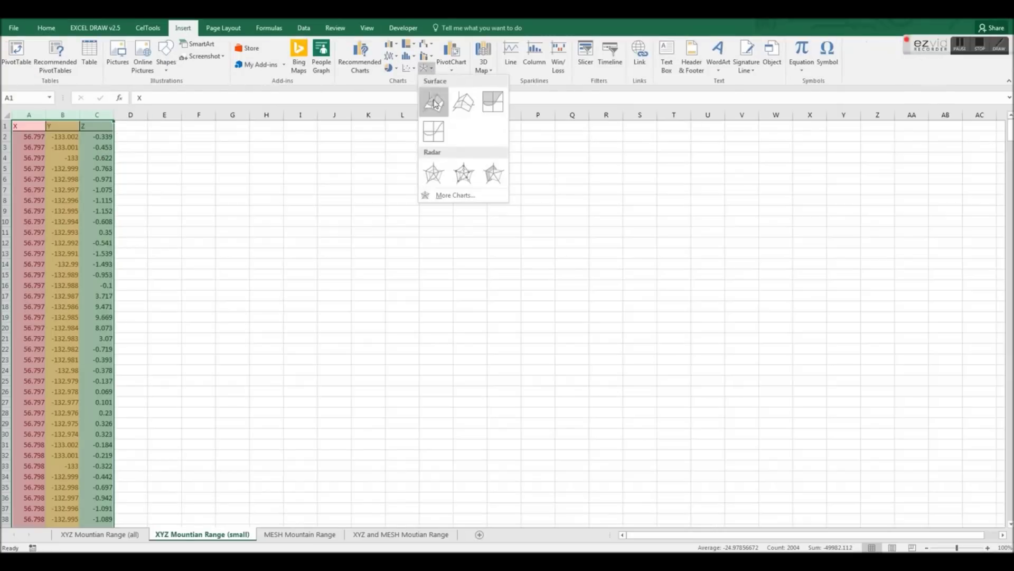
left_click(434, 103)
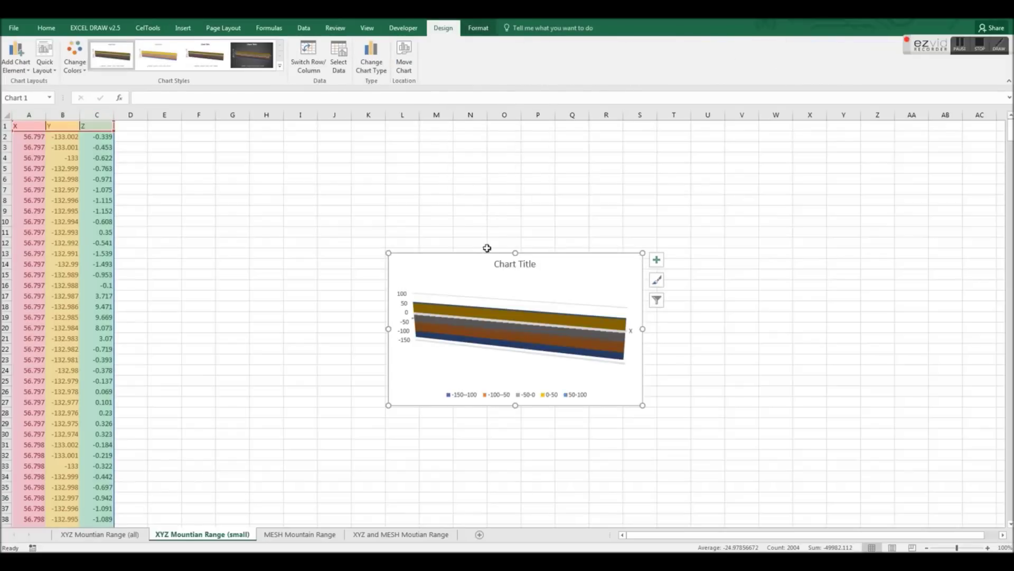
Step: Move the chart up beside the data and enlarge it across the empty sheet area
left_click_drag(487, 249, 215, 136)
left_click_drag(377, 282, 870, 507)
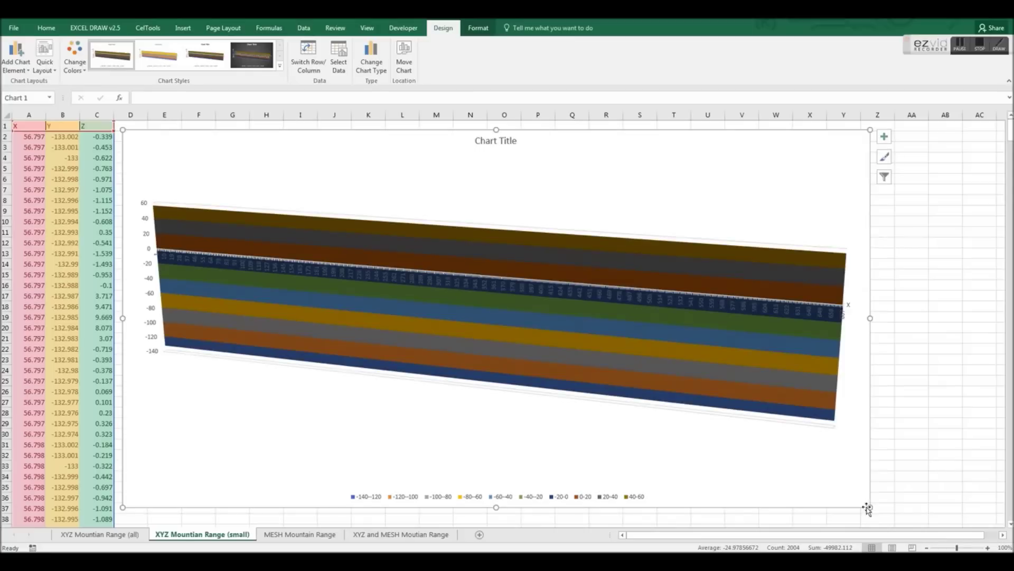
right_click(829, 190)
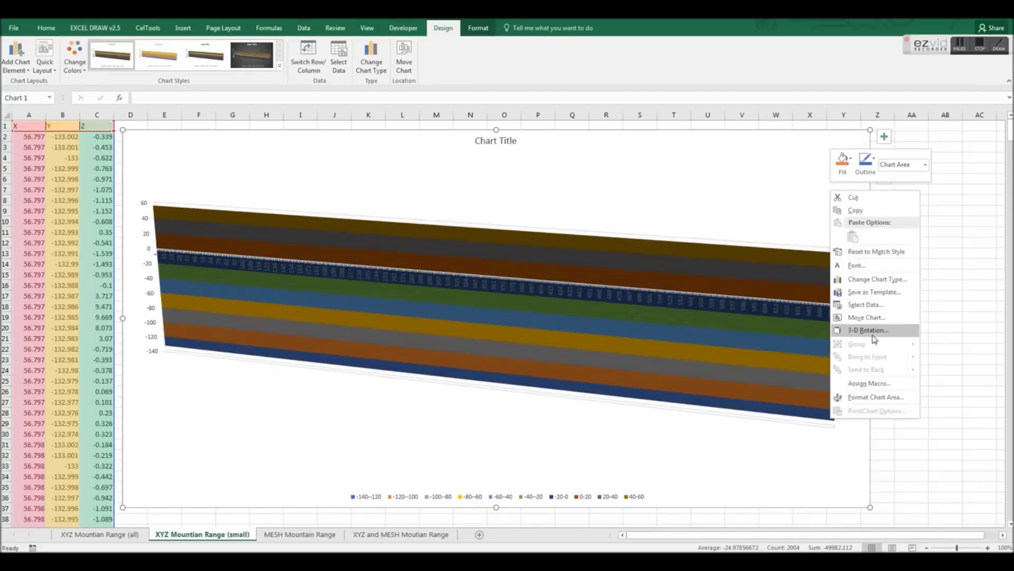
Step: In the chart's 3-D Rotation settings, increase X rotation past the edge-on view
left_click(873, 338)
left_click(958, 271)
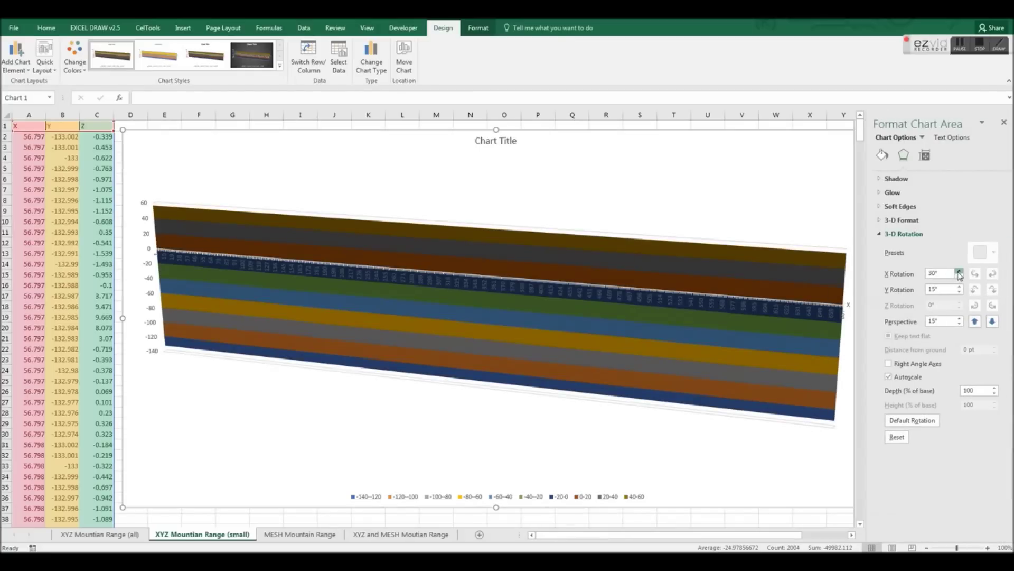
left_click(958, 271)
left_click(959, 271)
left_click(959, 271)
left_click(959, 272)
left_click(959, 271)
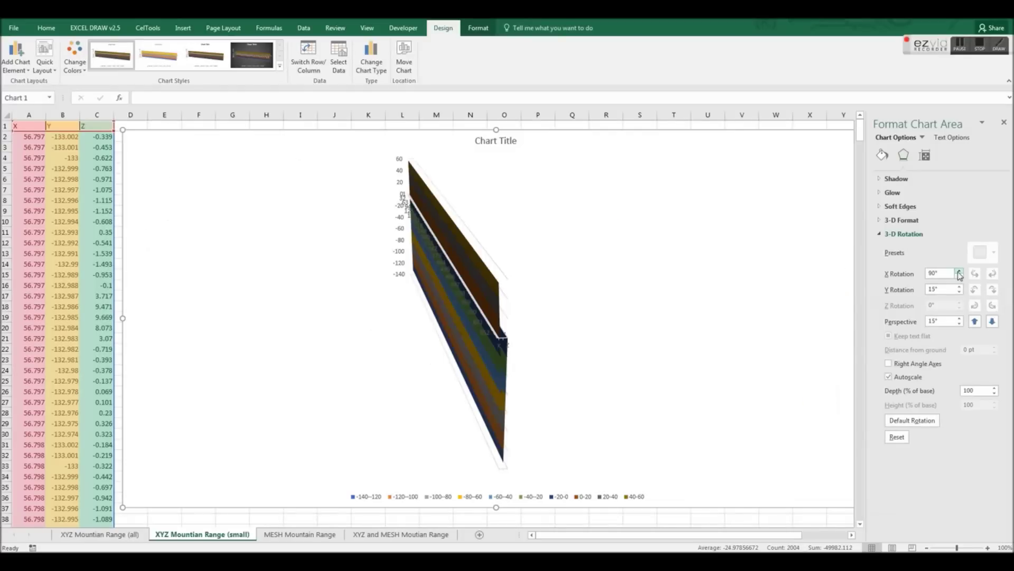
left_click(959, 272)
left_click(959, 272)
left_click(958, 271)
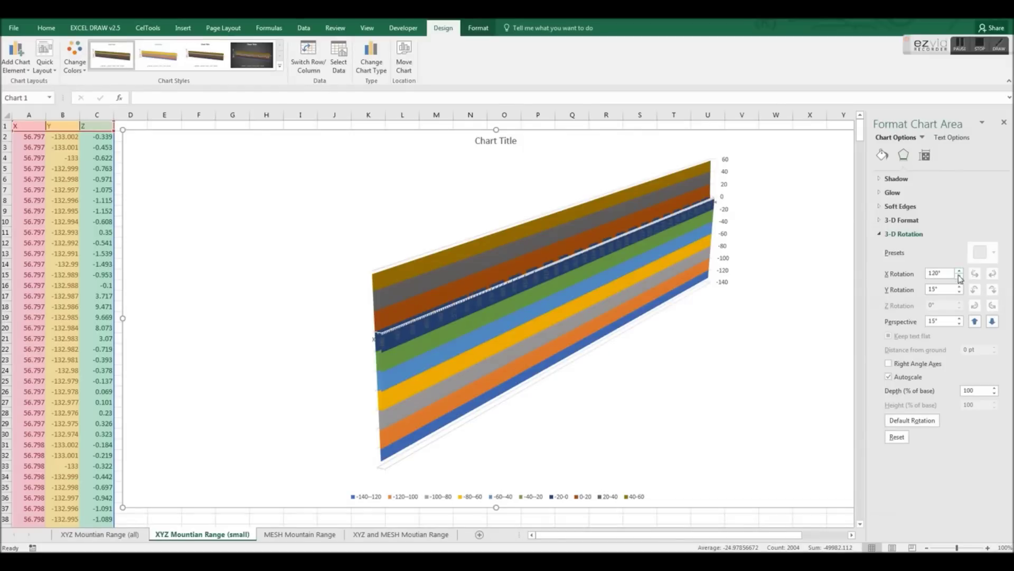
Step: Bring the chart's X rotation back down to 30°
left_click(959, 277)
left_click(960, 277)
left_click(959, 278)
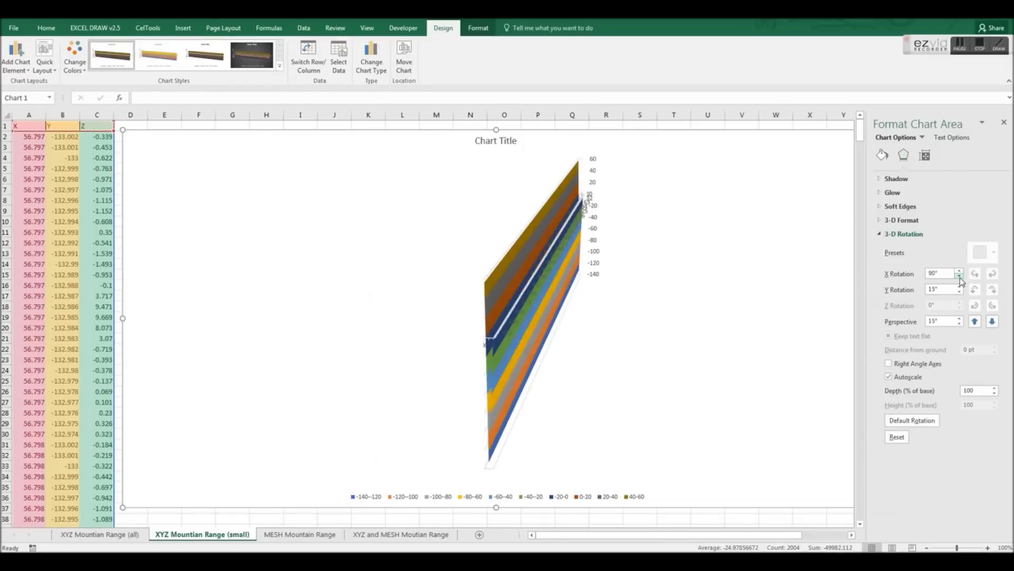
left_click(960, 277)
left_click(959, 278)
left_click(959, 277)
left_click(960, 278)
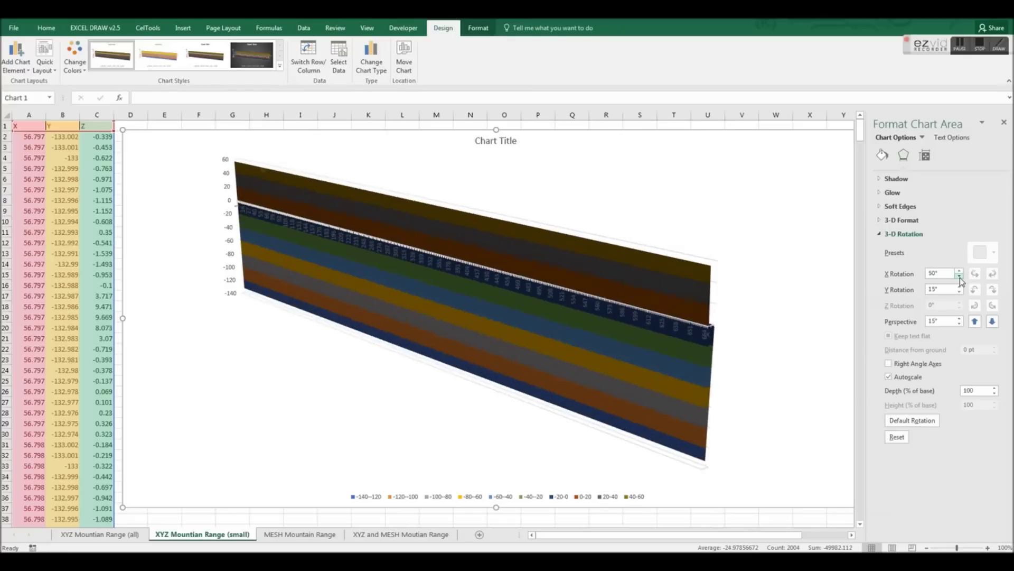
left_click(960, 277)
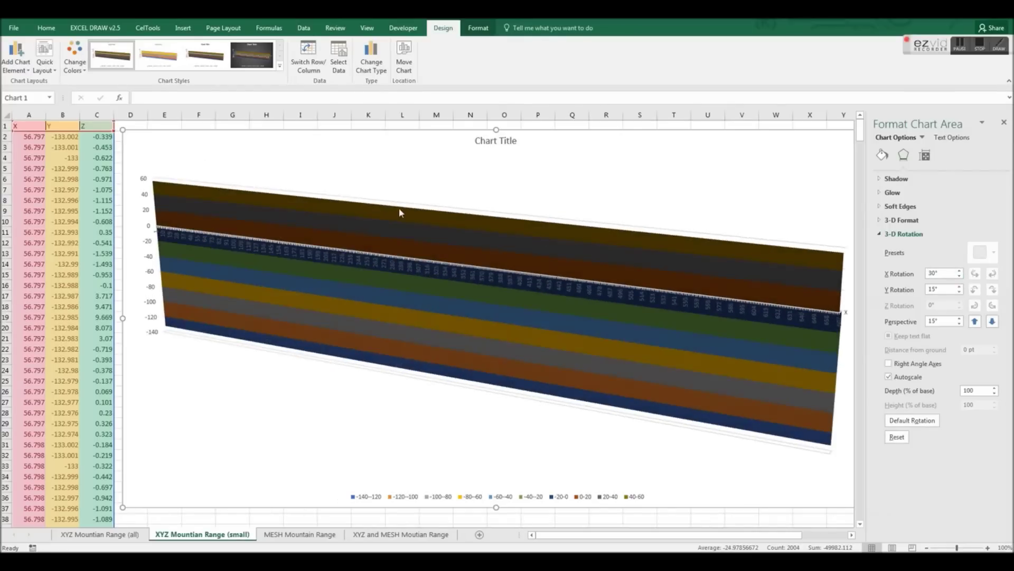
Step: Lower the Y rotation to -10°, then raise it to 30°
left_click(960, 289)
left_click(959, 289)
left_click(960, 289)
left_click(960, 286)
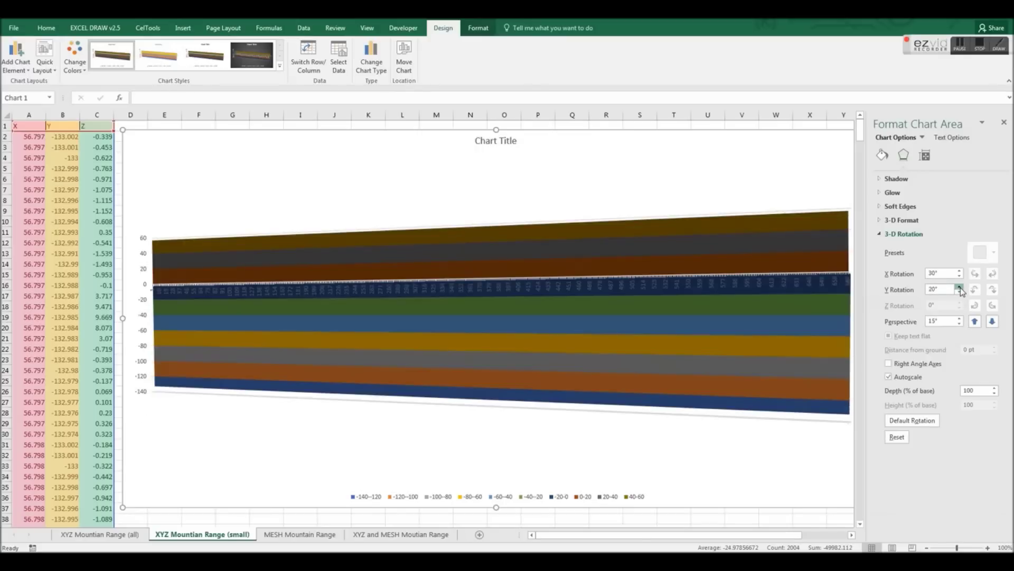
left_click(959, 286)
left_click(960, 286)
left_click(960, 286)
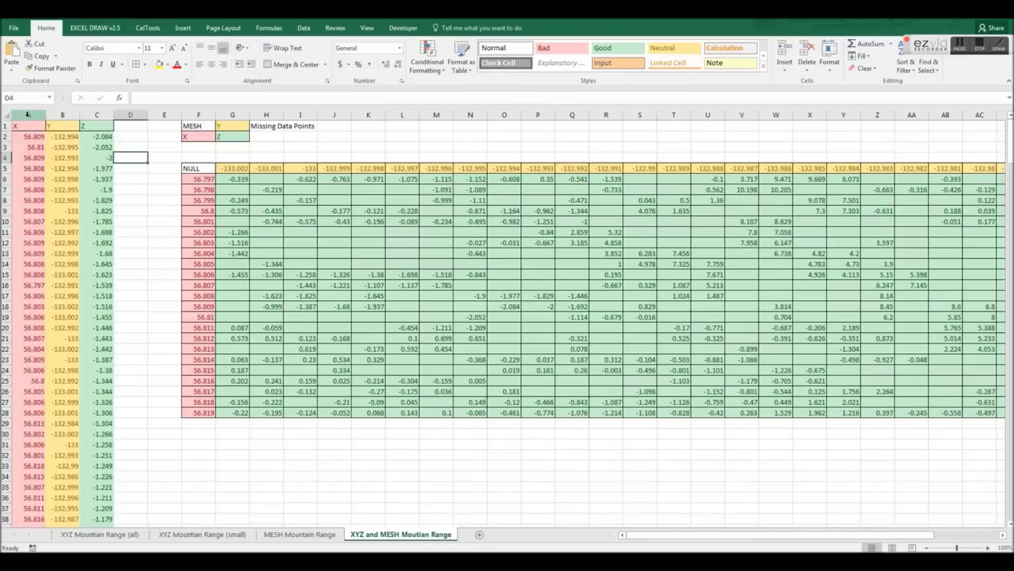
left_click(28, 113)
left_click(52, 114)
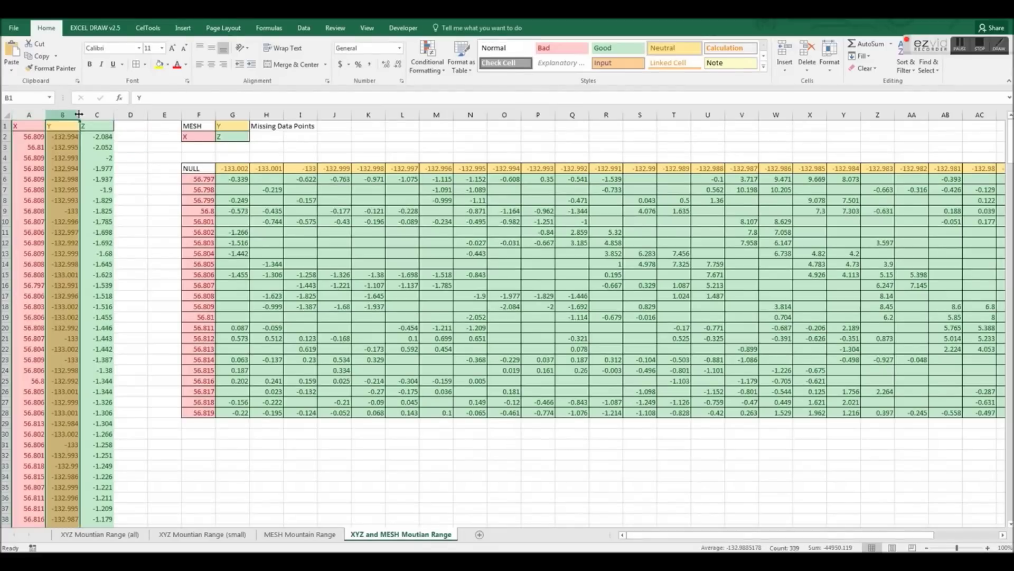
left_click(90, 113)
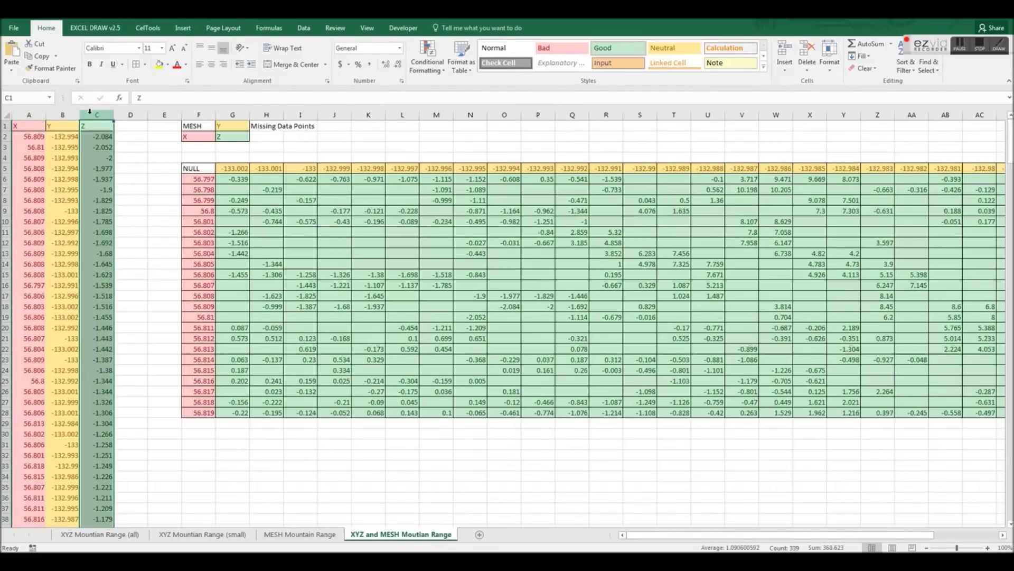
left_click(142, 178)
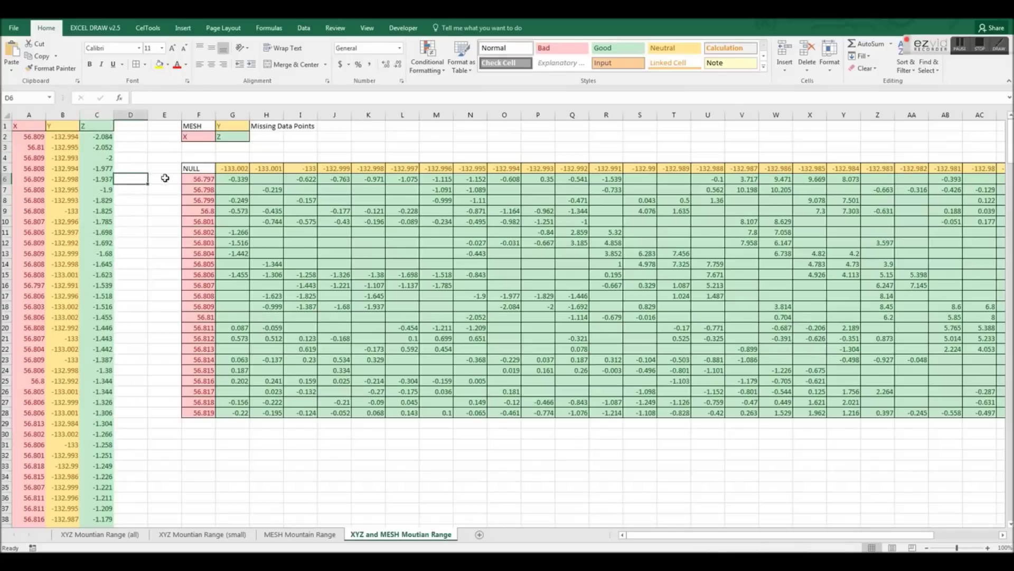
left_click_drag(197, 168, 926, 394)
left_click(541, 449)
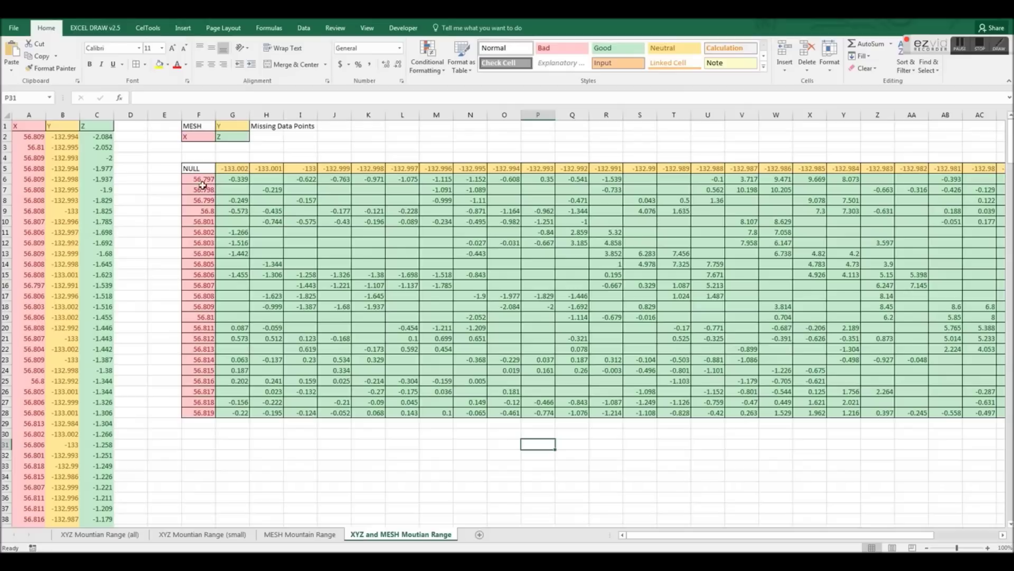
left_click(33, 115)
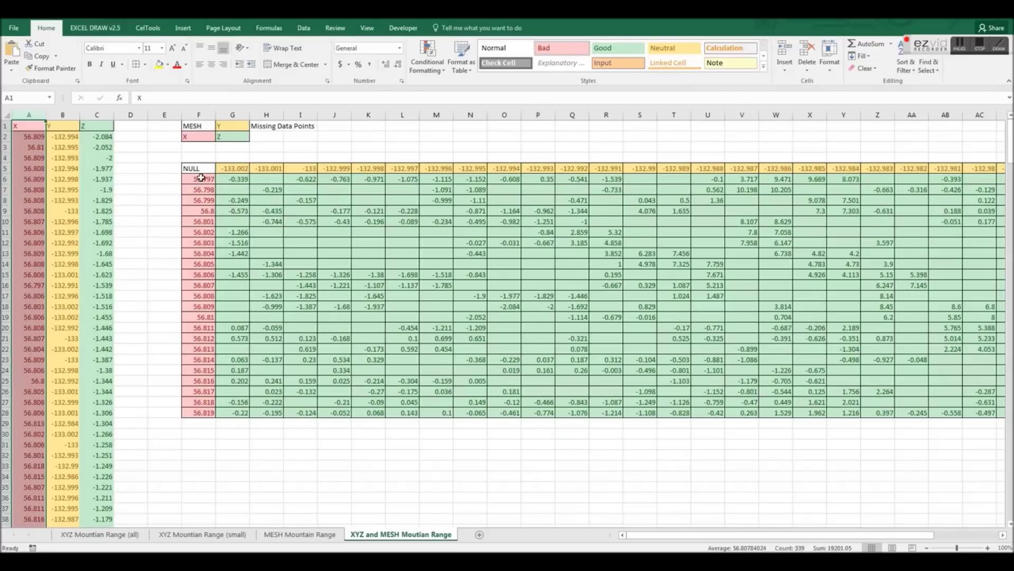
left_click_drag(200, 180, 214, 417)
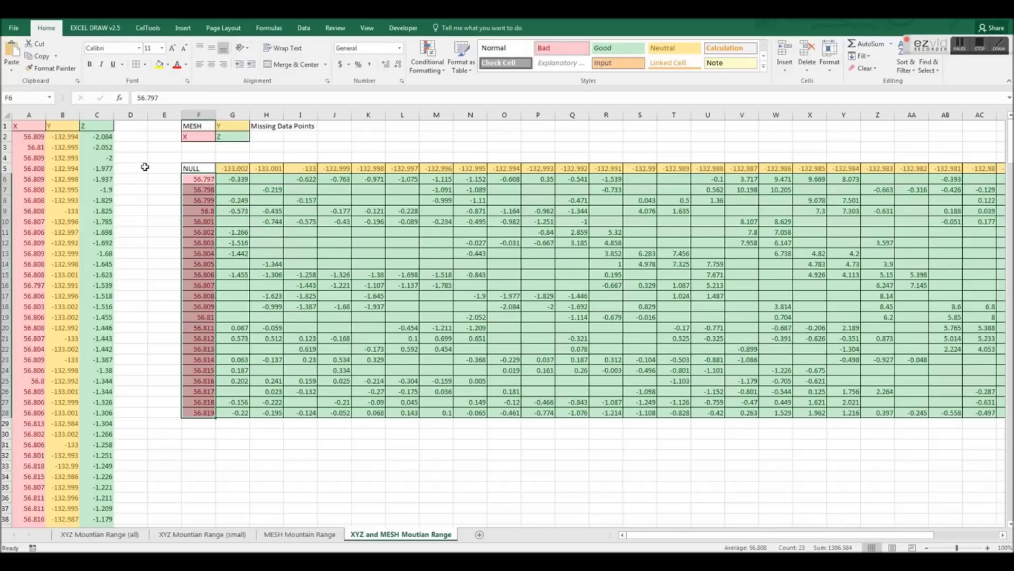
left_click(74, 114)
left_click_drag(227, 169, 982, 168)
left_click(96, 114)
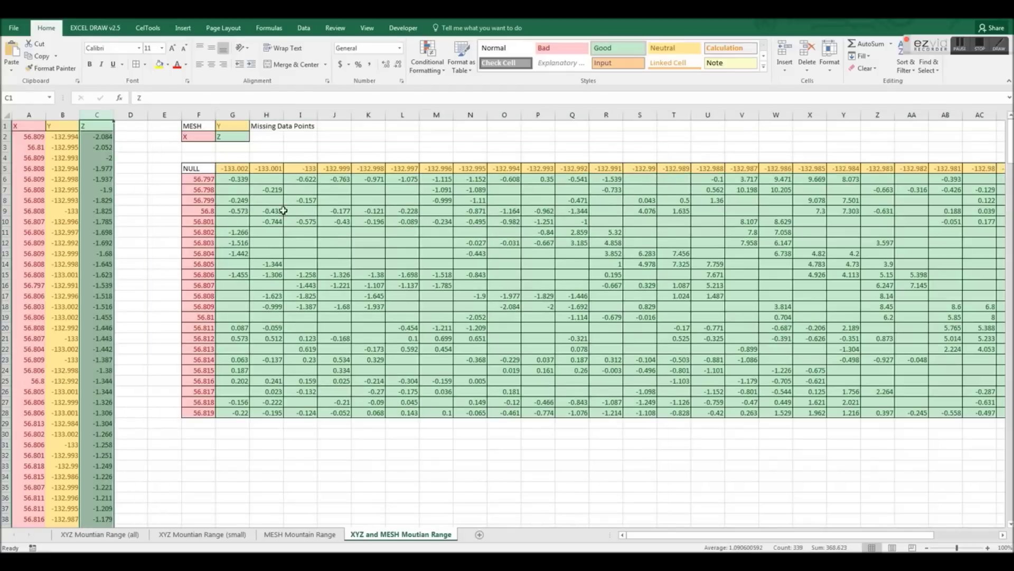
left_click_drag(241, 179, 816, 408)
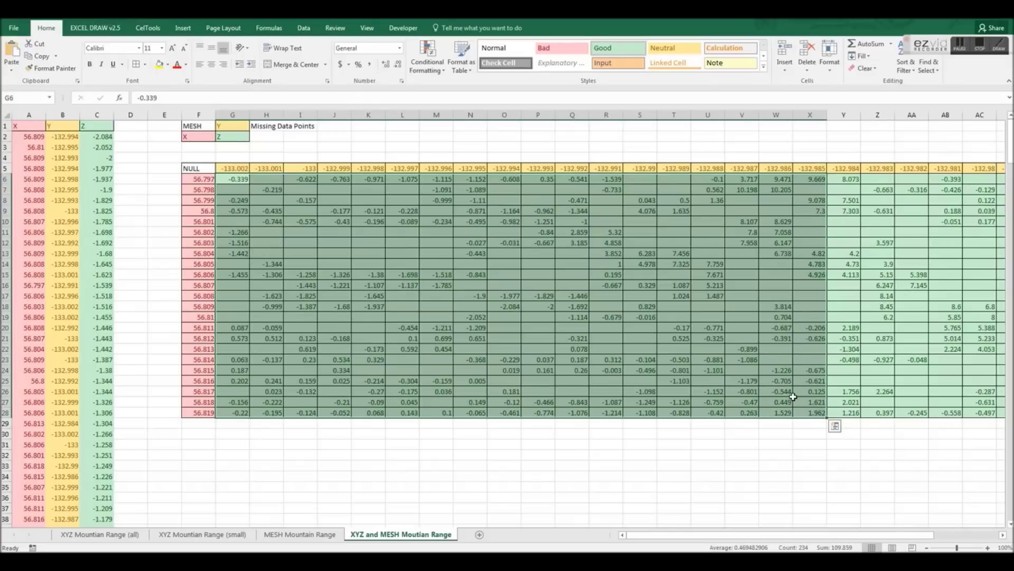
left_click(737, 432)
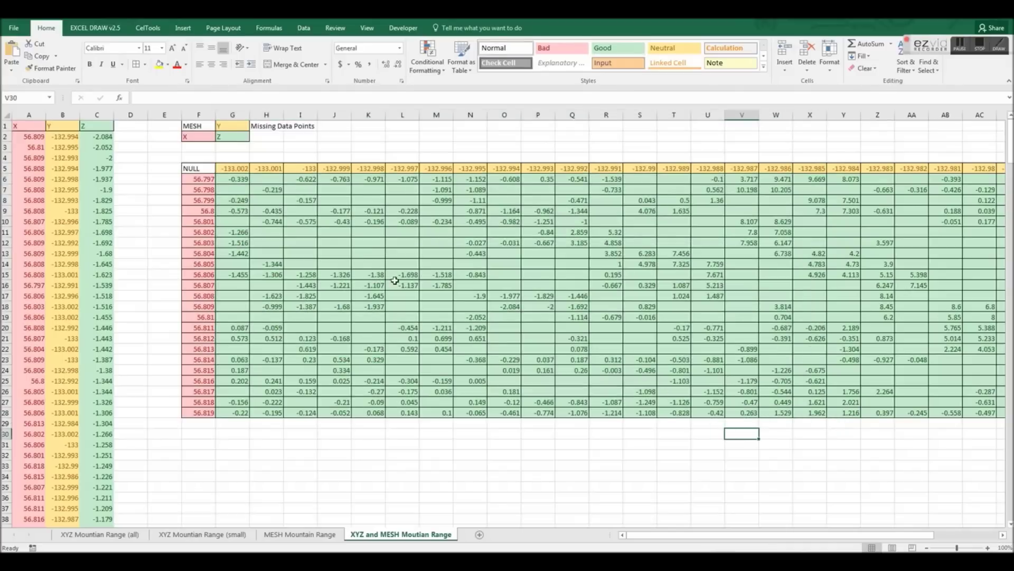
left_click_drag(232, 181, 951, 414)
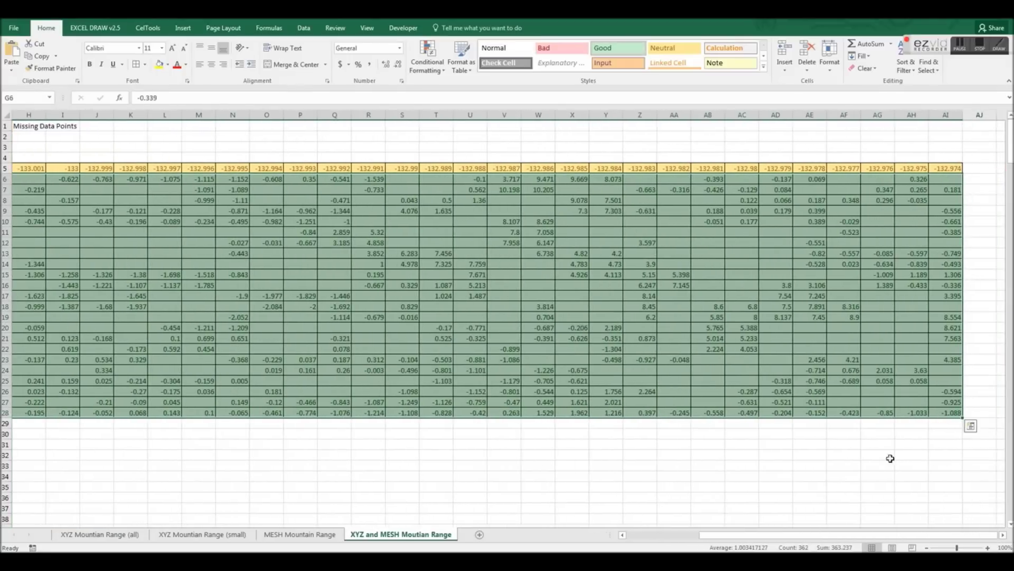
left_click_drag(787, 537, 714, 537)
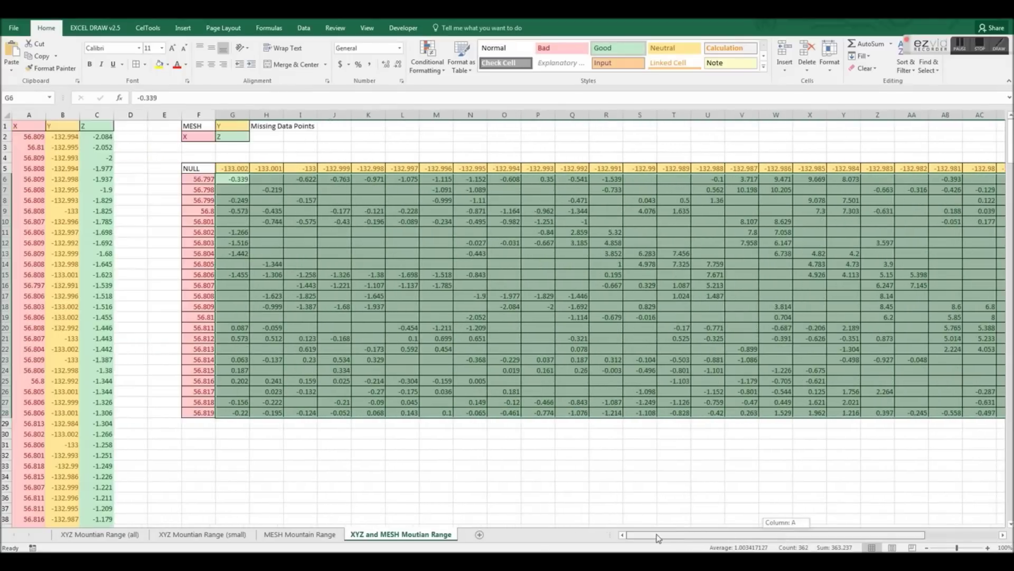
left_click(189, 30)
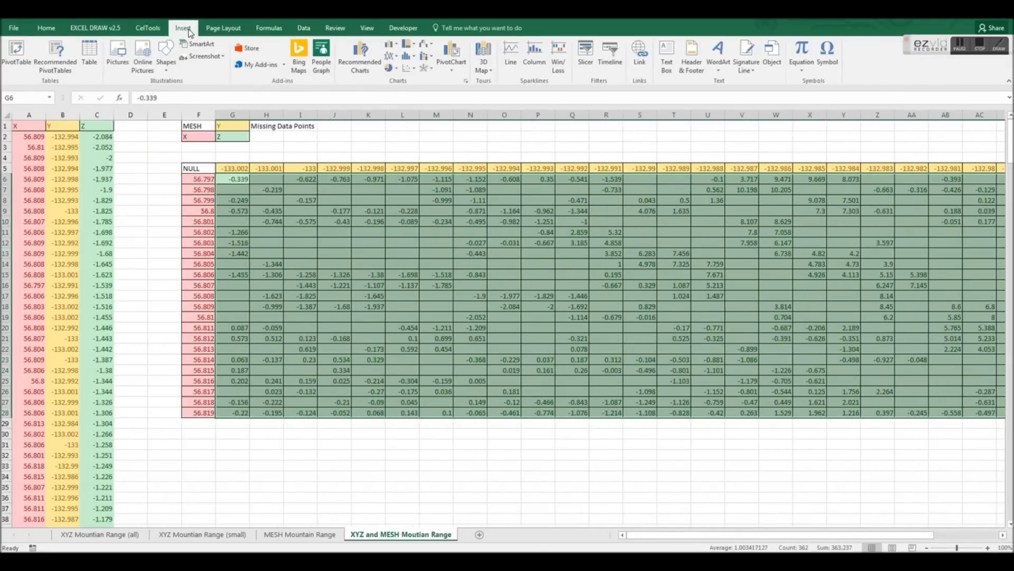
Step: Insert a 3-D Surface chart of the mesh grid, move it up-left and enlarge it
left_click(433, 71)
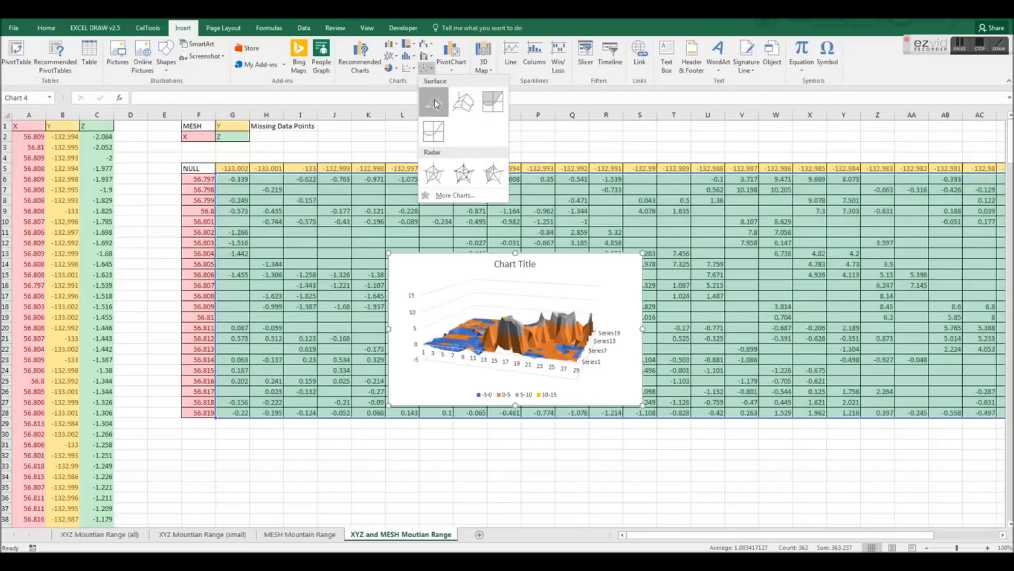
left_click(434, 104)
left_click_drag(573, 265, 448, 188)
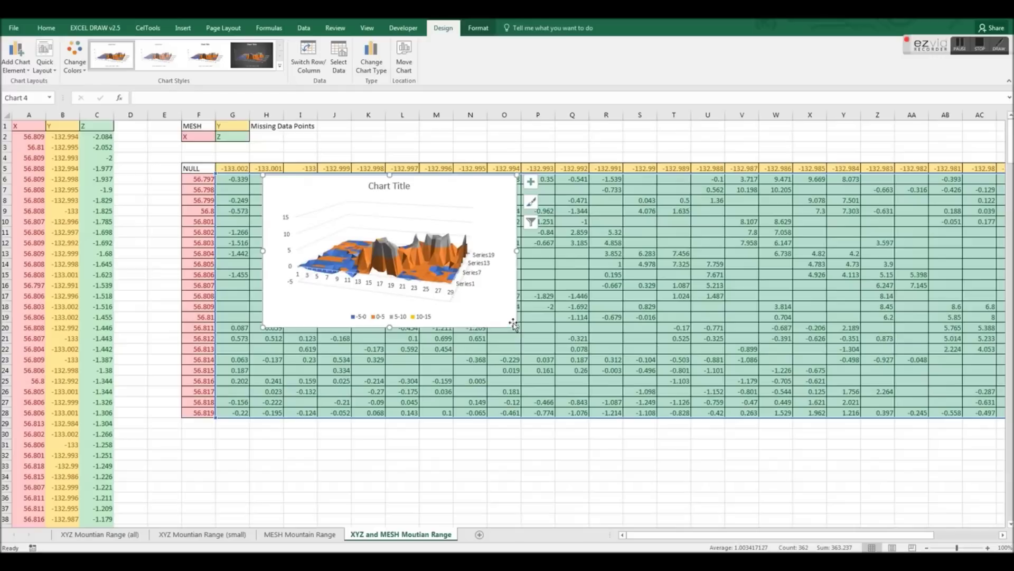
left_click_drag(513, 324, 902, 497)
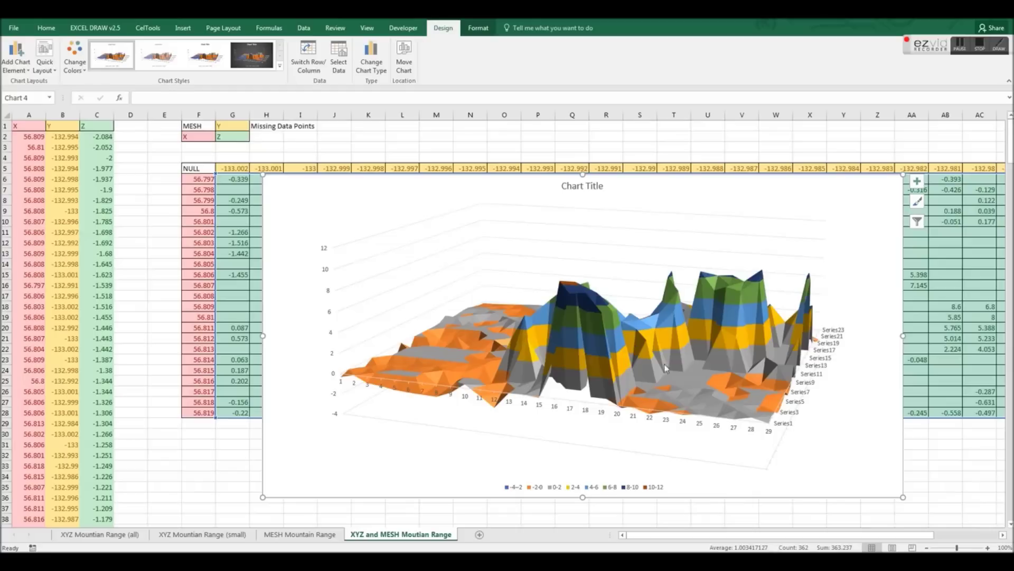
Step: Raise the mesh surface chart's 3-D X rotation from 20° to 150° in 10° steps
right_click(884, 290)
left_click(921, 359)
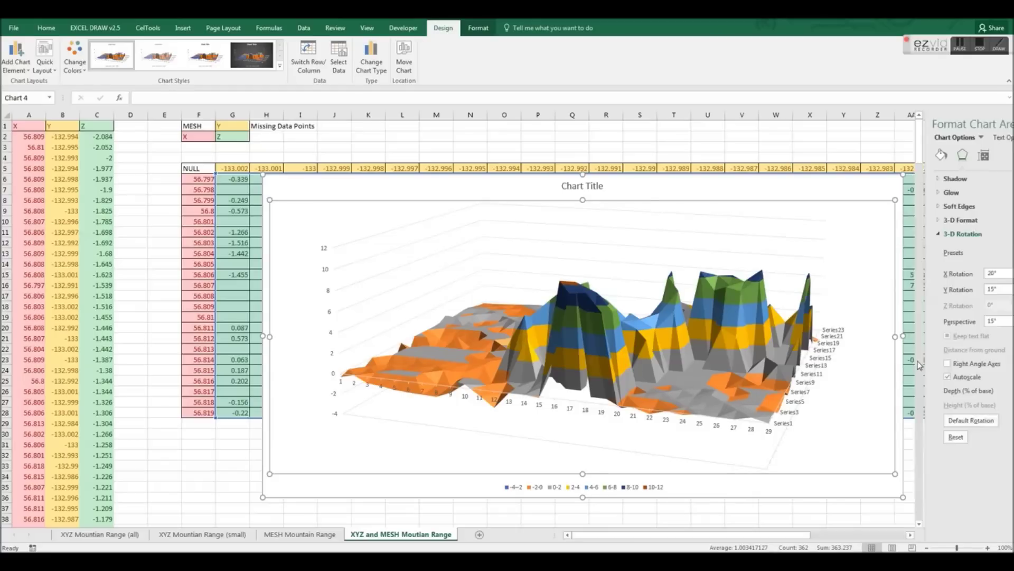
left_click(959, 272)
left_click(959, 272)
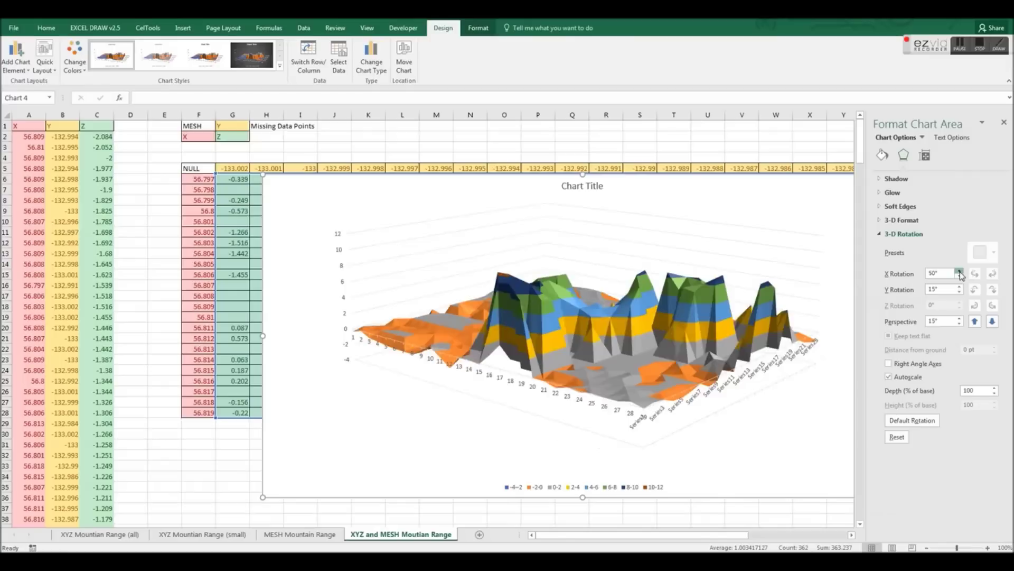
left_click(959, 272)
left_click(960, 272)
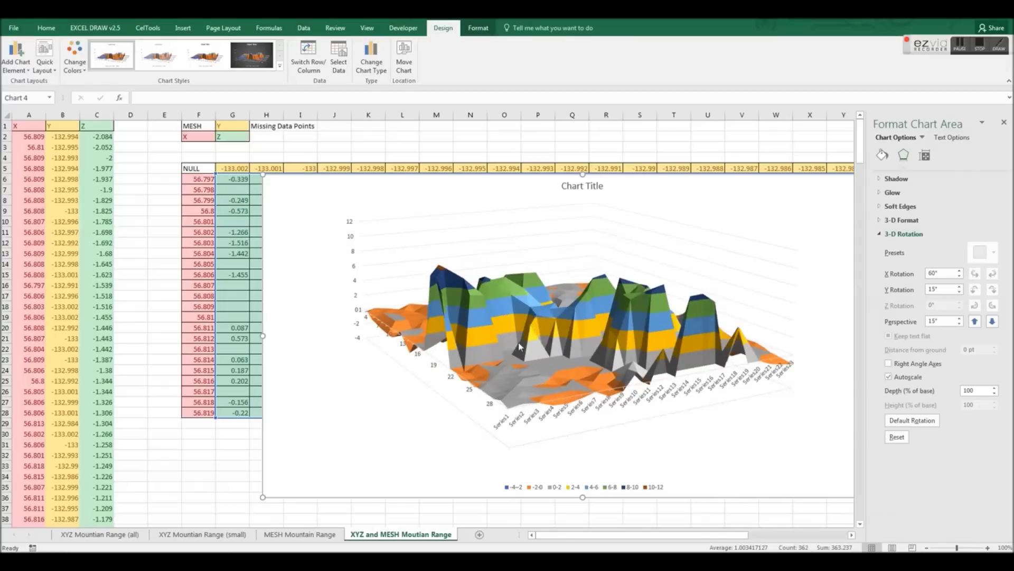
left_click(959, 271)
left_click(959, 271)
left_click(959, 271)
left_click(960, 270)
left_click(959, 271)
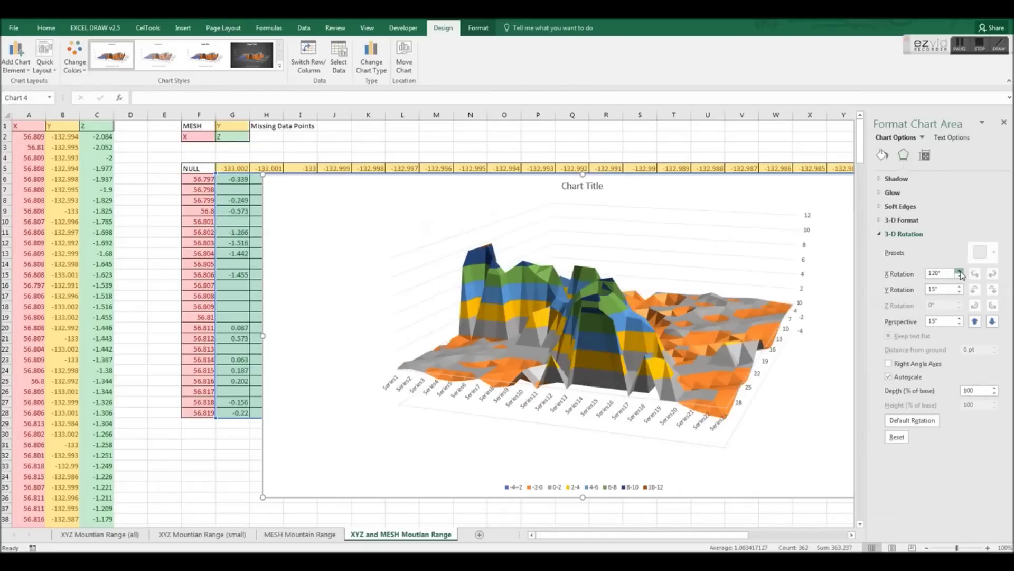
left_click(959, 271)
left_click(959, 271)
left_click(960, 270)
left_click(959, 270)
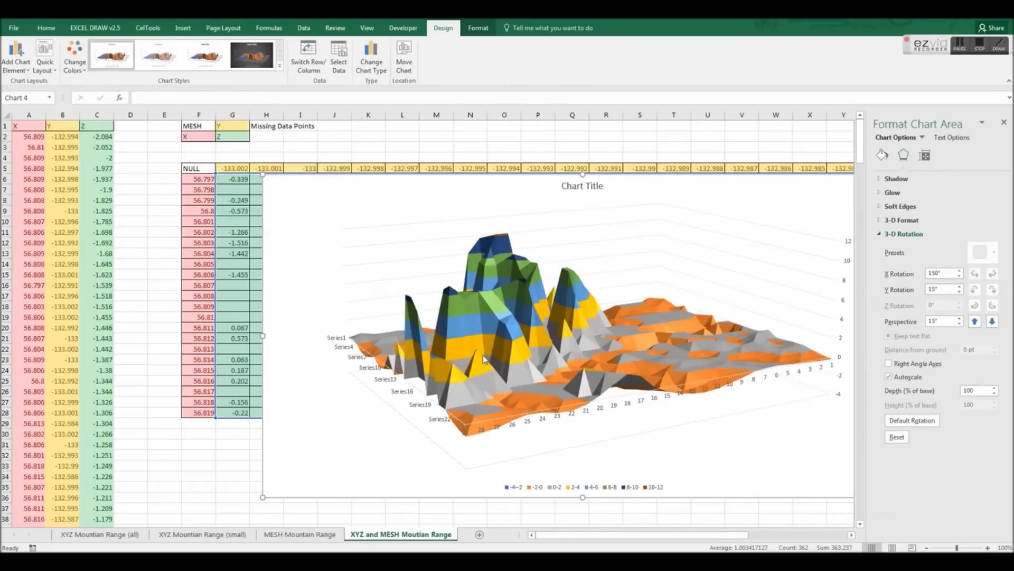
Step: Drag the chart down to inspect grid values and empty cells H11:M13, then move it back up
left_click_drag(665, 188, 618, 275)
left_click(703, 233)
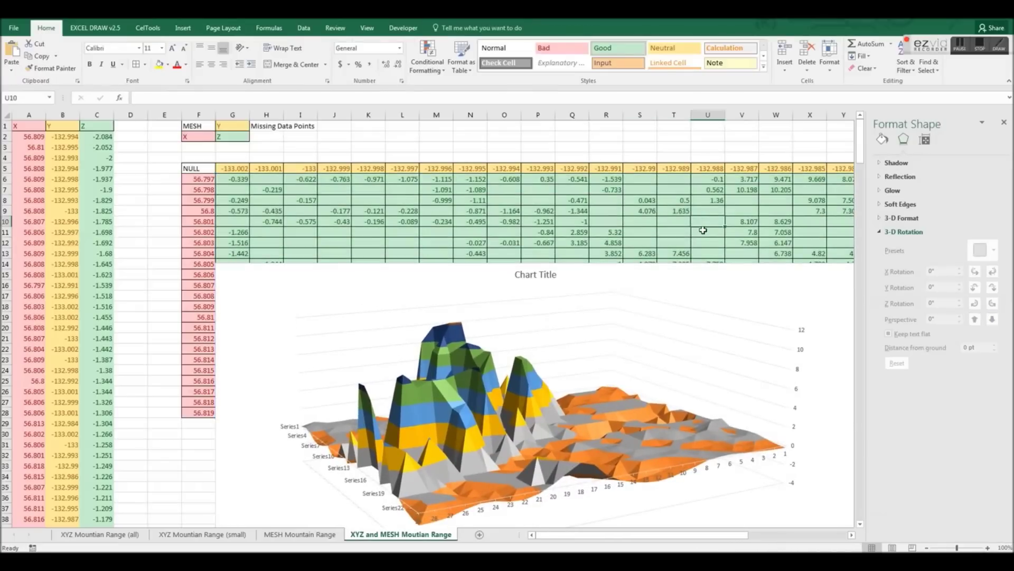
left_click_drag(703, 238, 613, 221)
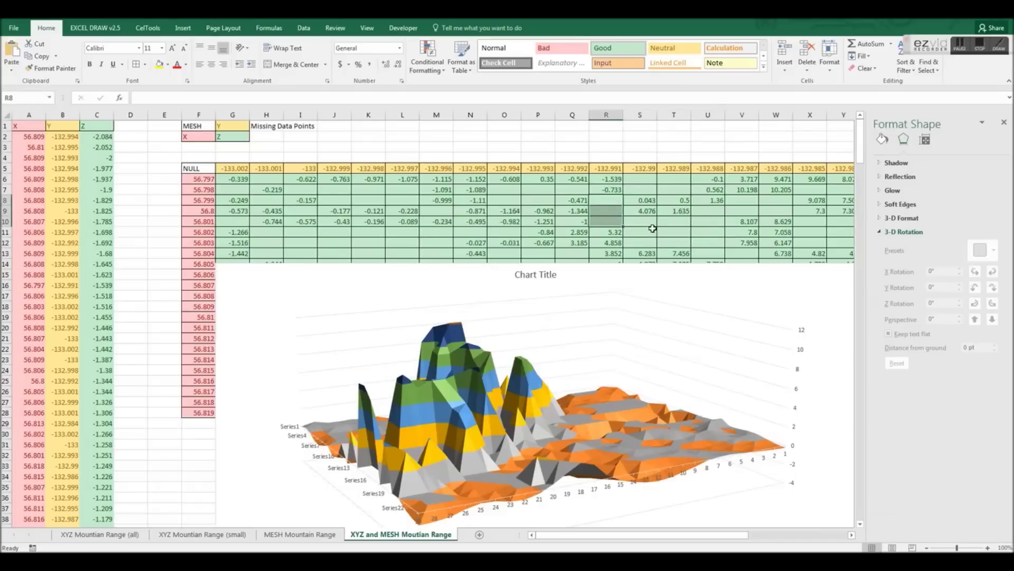
left_click_drag(430, 238, 266, 255)
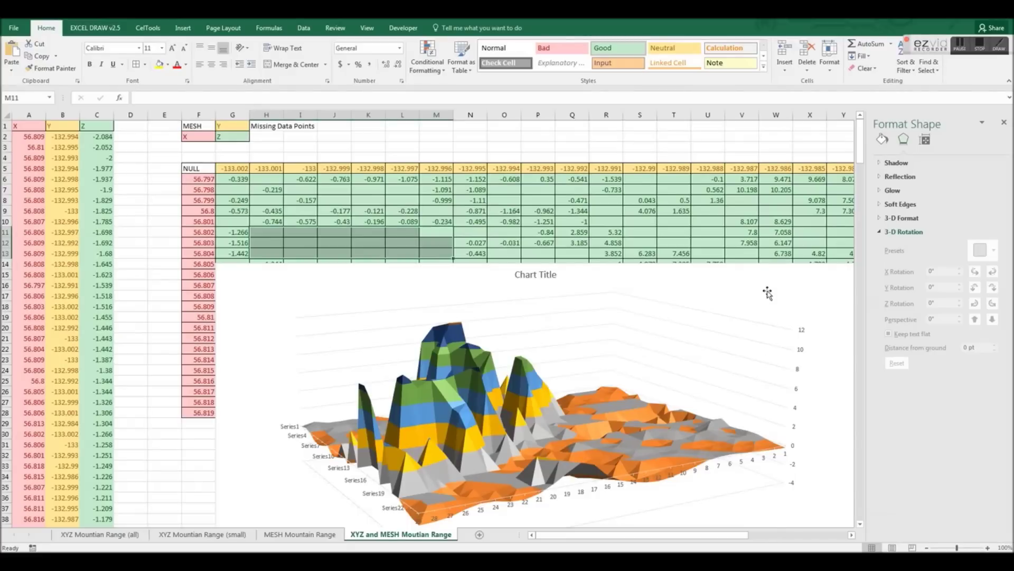
left_click_drag(774, 281, 778, 384)
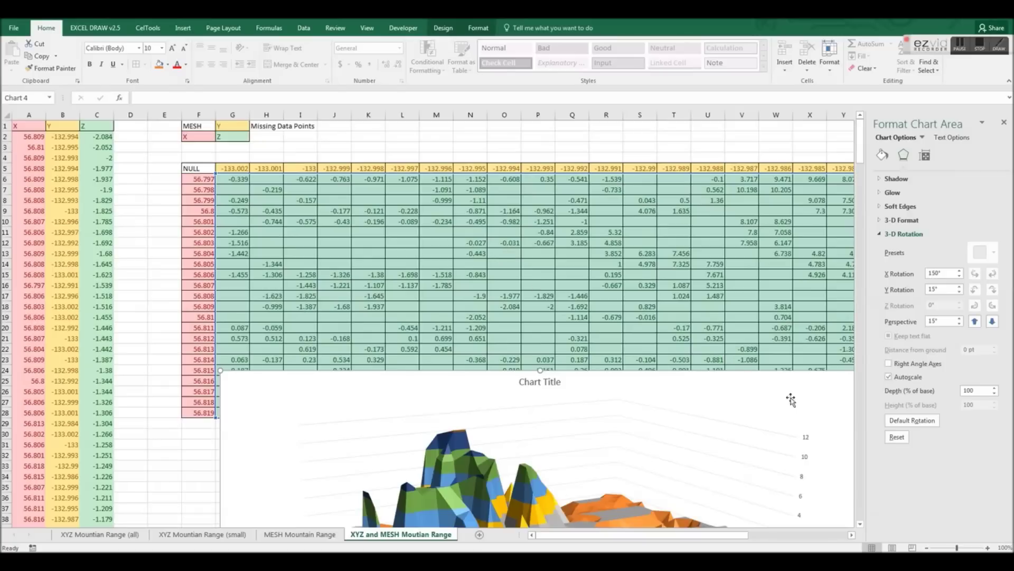
left_click_drag(791, 399, 797, 204)
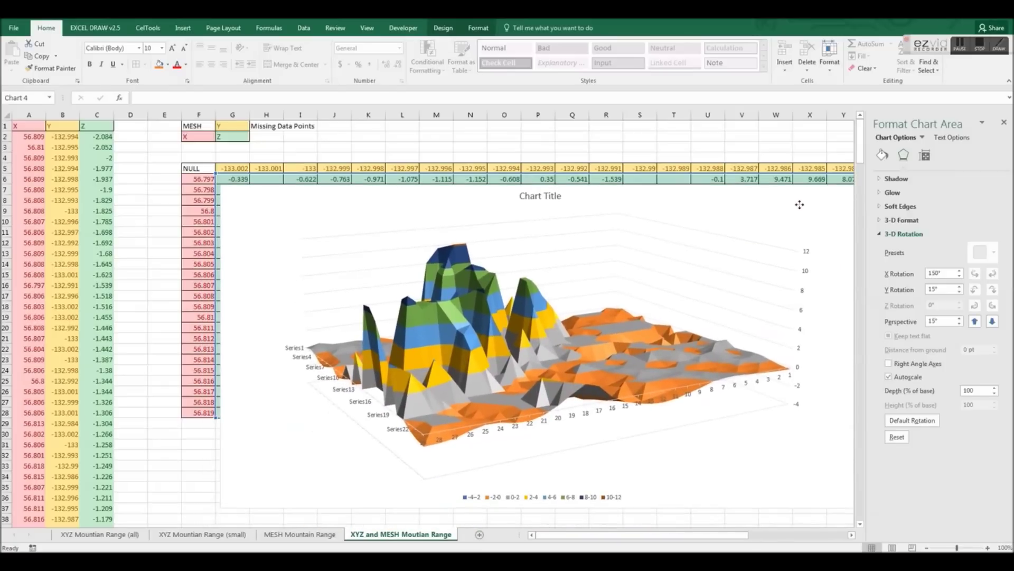
Step: Lower the mountain chart's X rotation step by step down to 20°
left_click(960, 270)
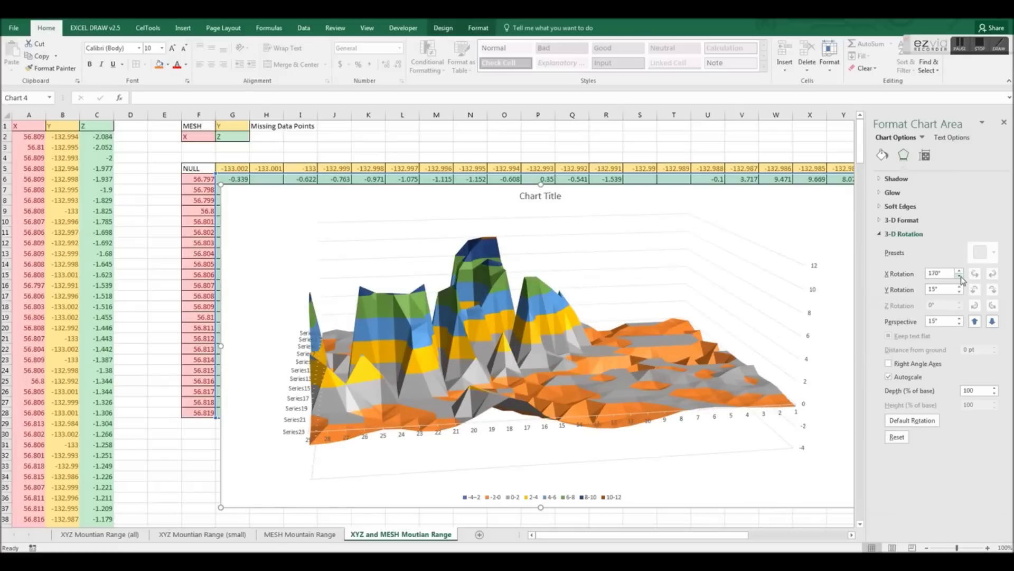
left_click(960, 275)
left_click(959, 276)
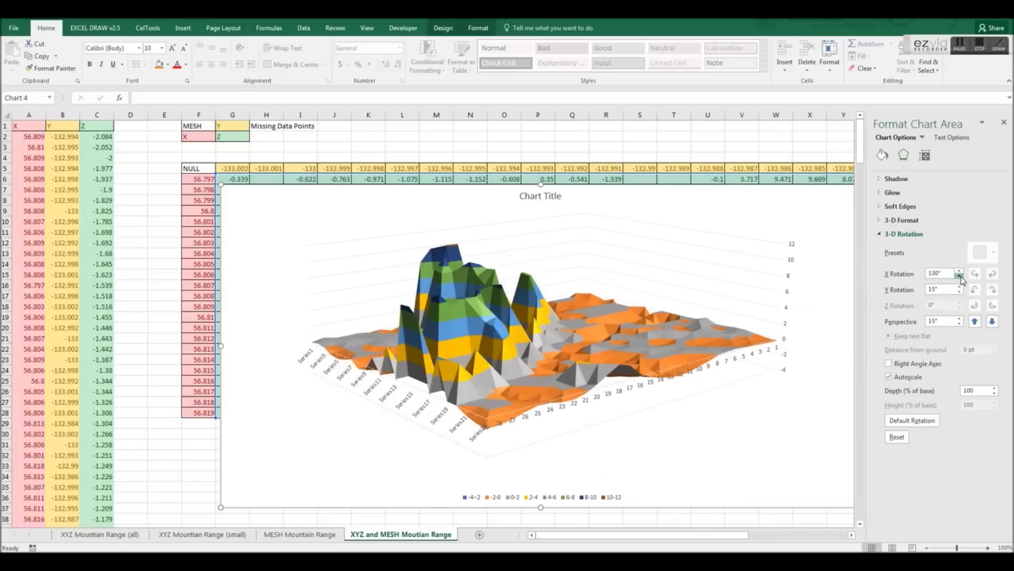
left_click(959, 277)
left_click(959, 276)
left_click(958, 276)
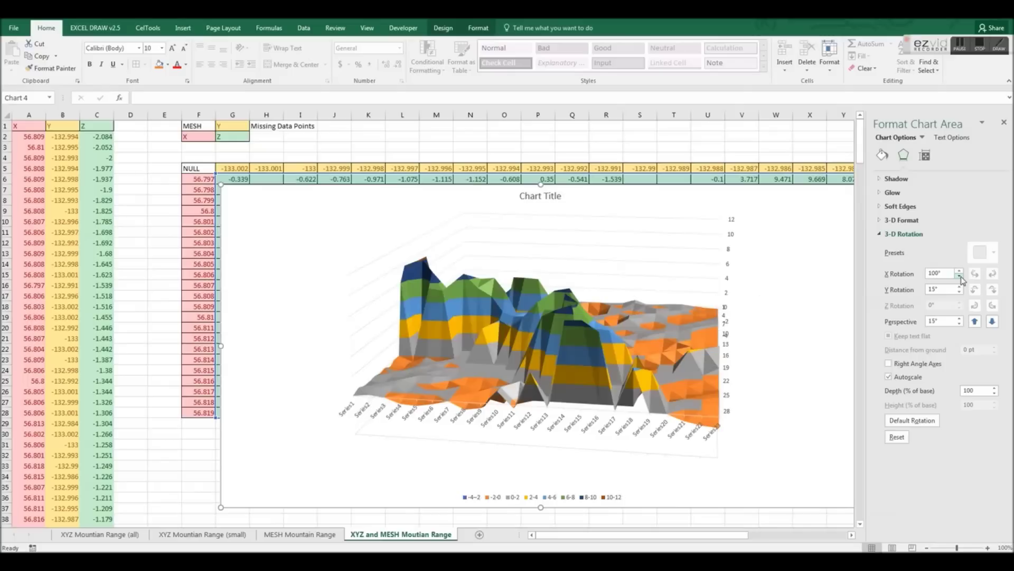
left_click(959, 276)
left_click(959, 276)
left_click(959, 276)
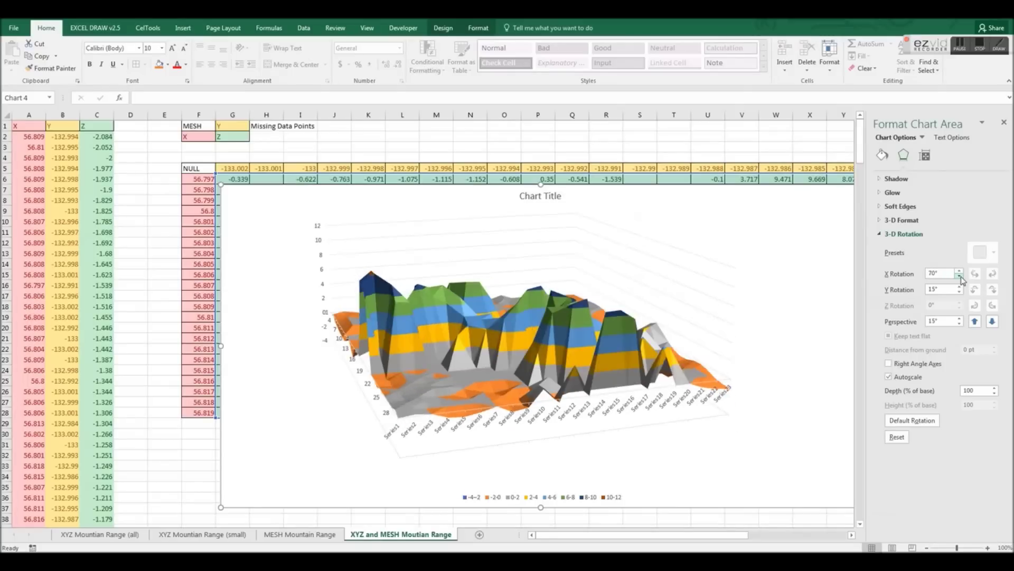
left_click(959, 276)
left_click(958, 277)
left_click(959, 276)
left_click(959, 276)
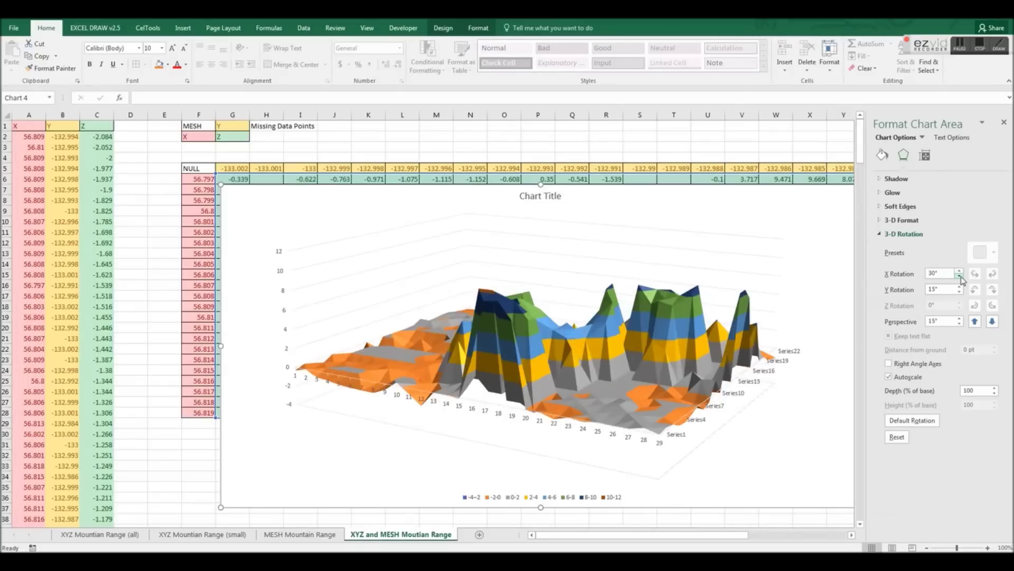
left_click(960, 277)
Step: Raise the X rotation back up to 140° and close the Format Chart Area pane
left_click(960, 271)
left_click(960, 272)
left_click(960, 271)
left_click(960, 271)
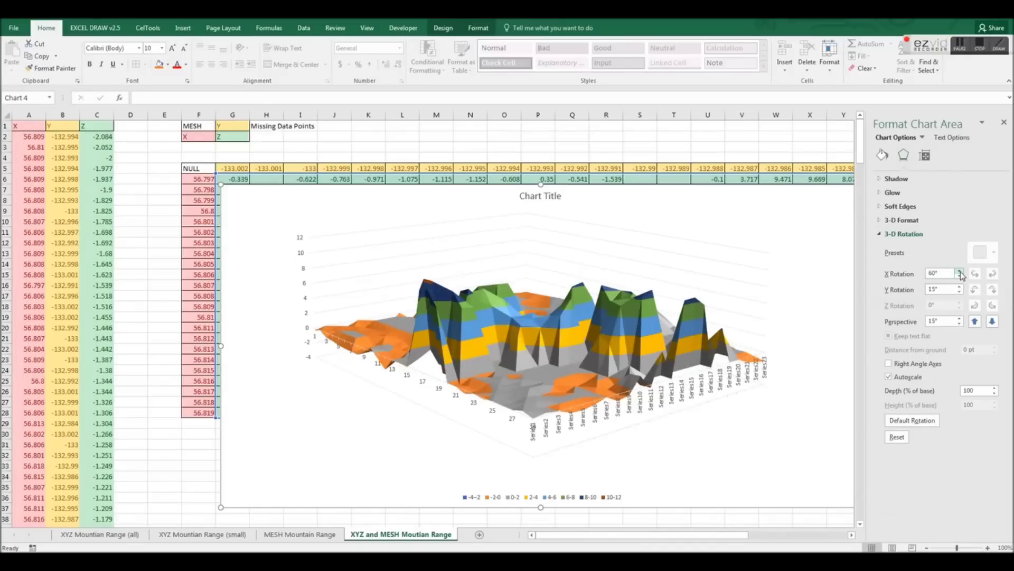
left_click(960, 272)
left_click(960, 272)
left_click(960, 271)
left_click(960, 272)
left_click(960, 272)
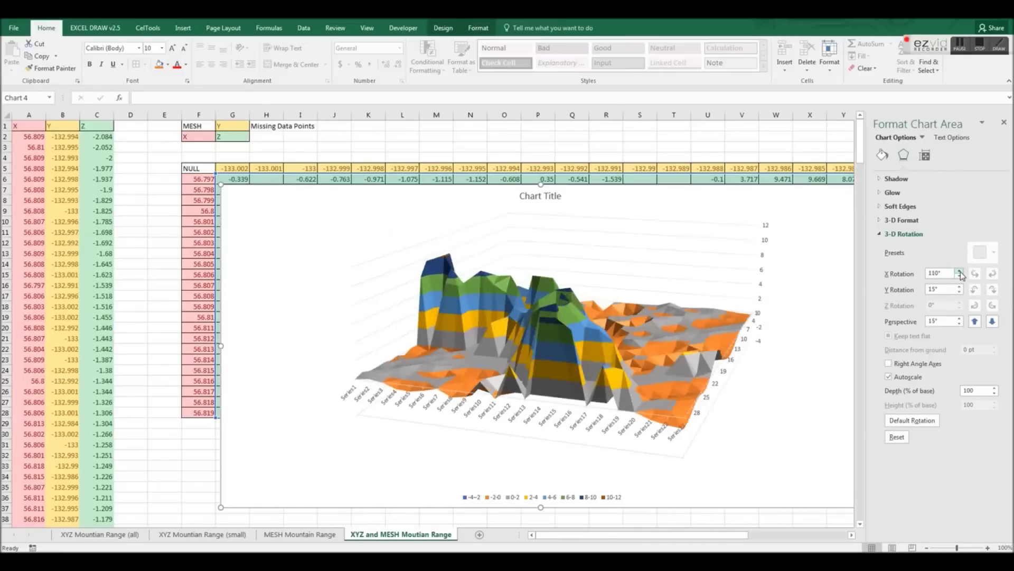
left_click(960, 271)
left_click(959, 272)
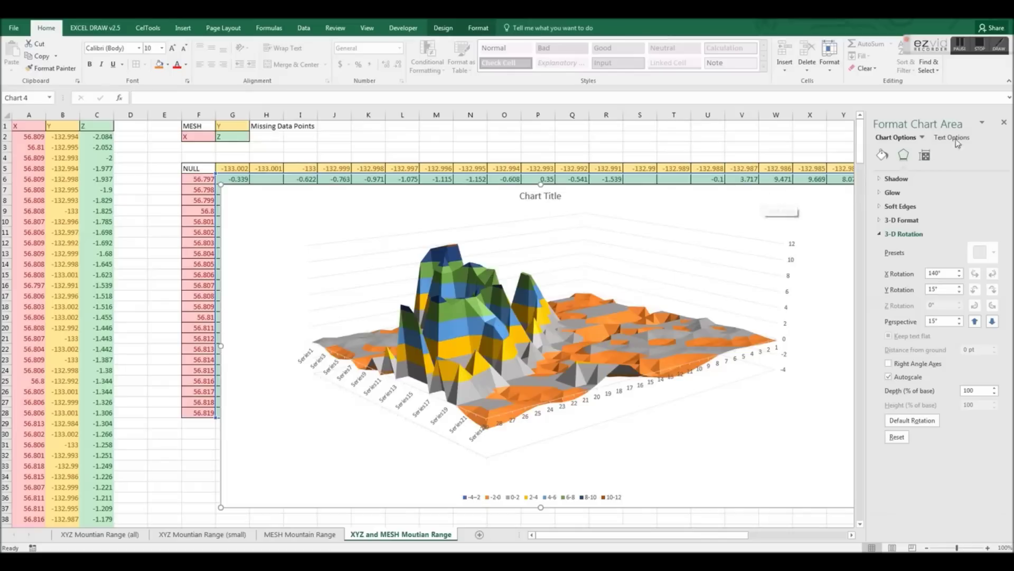
left_click(1004, 122)
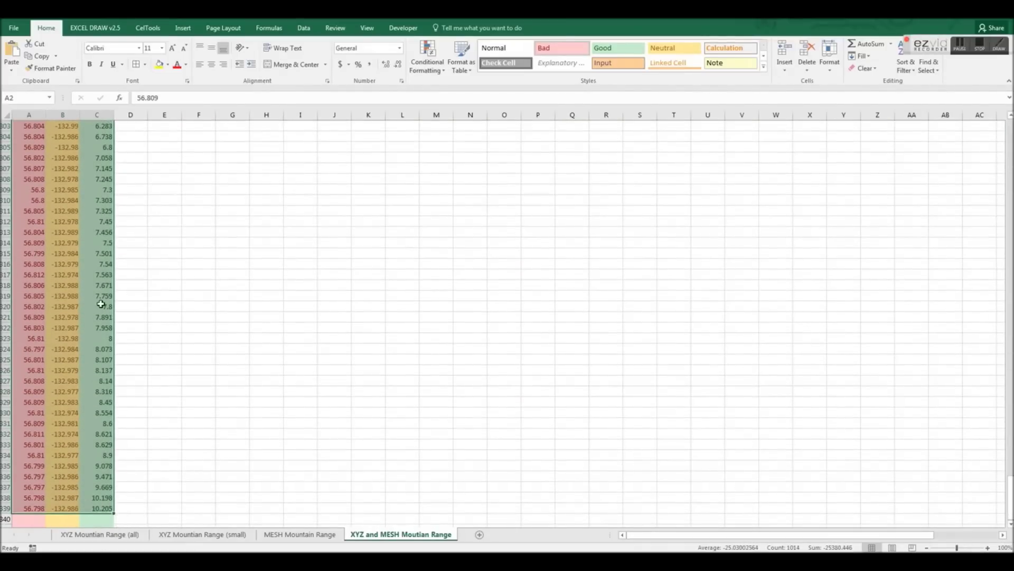
Step: Right-click the selected XYZ mountain data to bring up its copy options
right_click(101, 304)
Step: Copy the Excel XYZ data and paste it into the maximized XYZ Mesh input grid
left_click(126, 324)
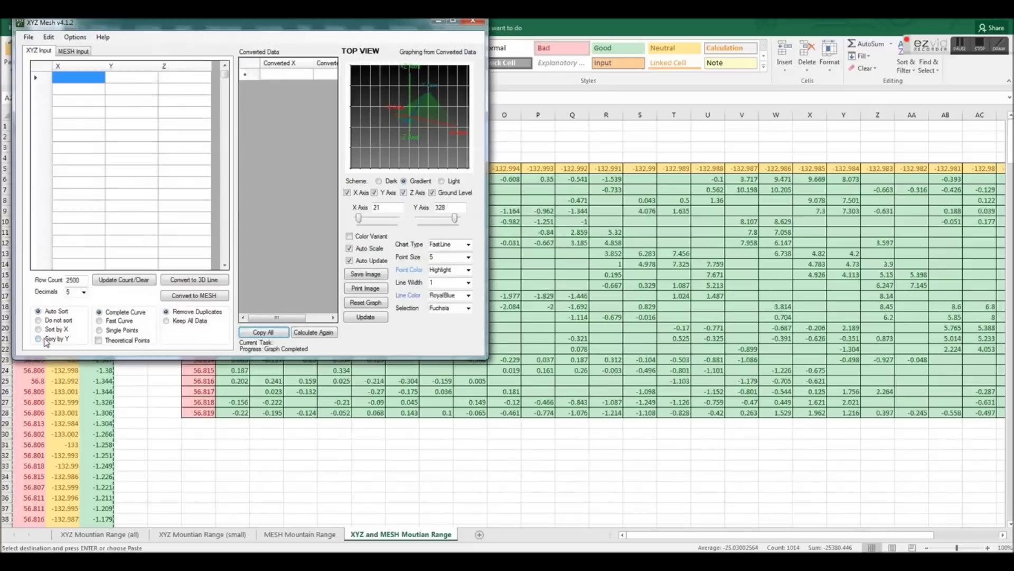
left_click(453, 21)
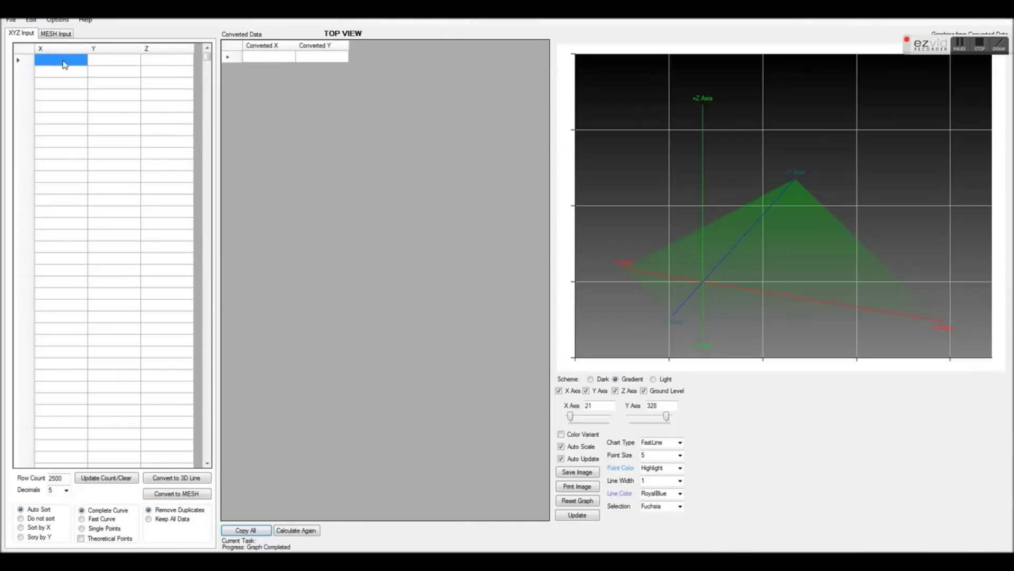
right_click(45, 61)
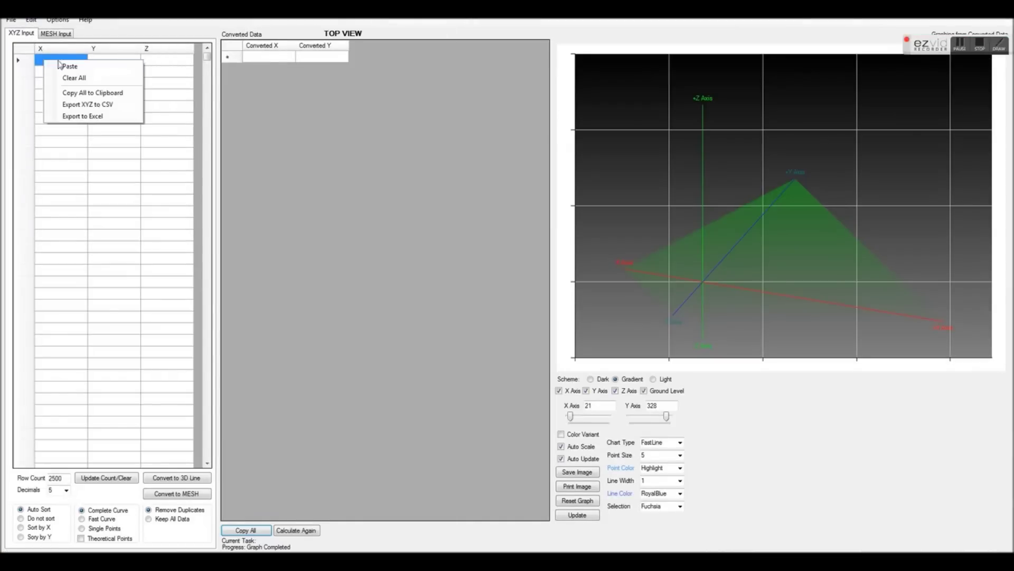
left_click(69, 66)
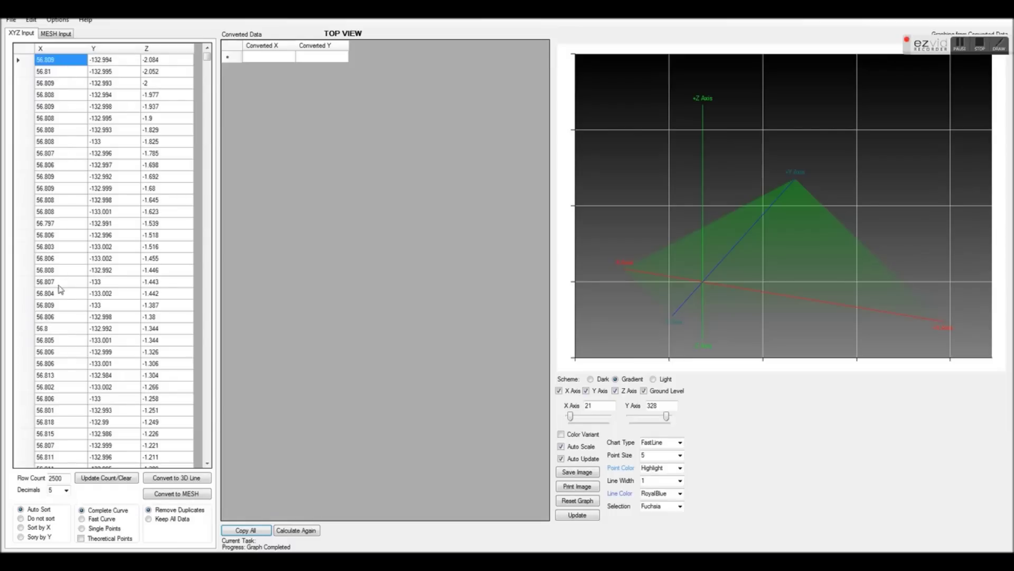
Step: Keep 5 decimal places and turn off point sorting and theoretical points
left_click(66, 491)
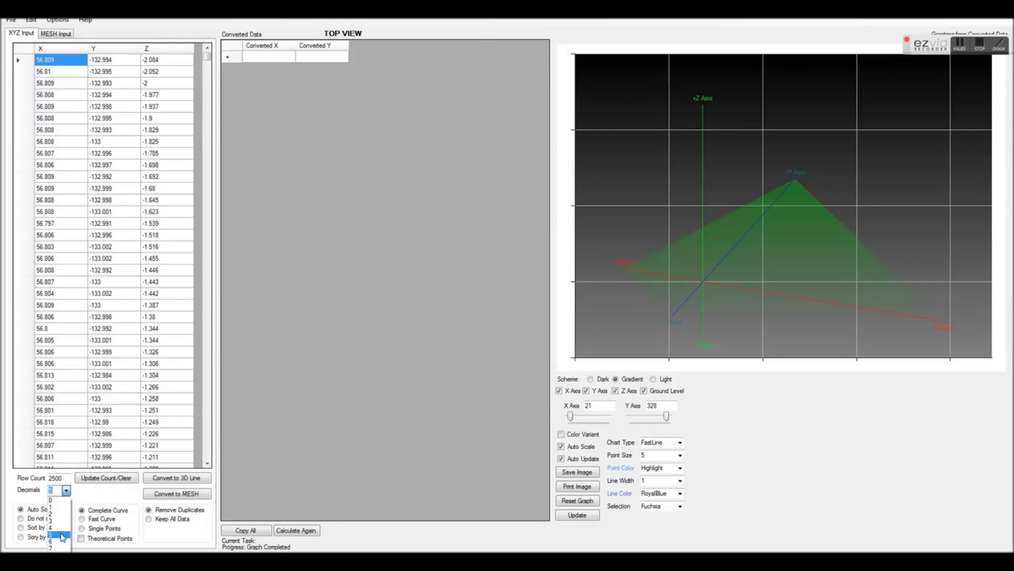
left_click(62, 535)
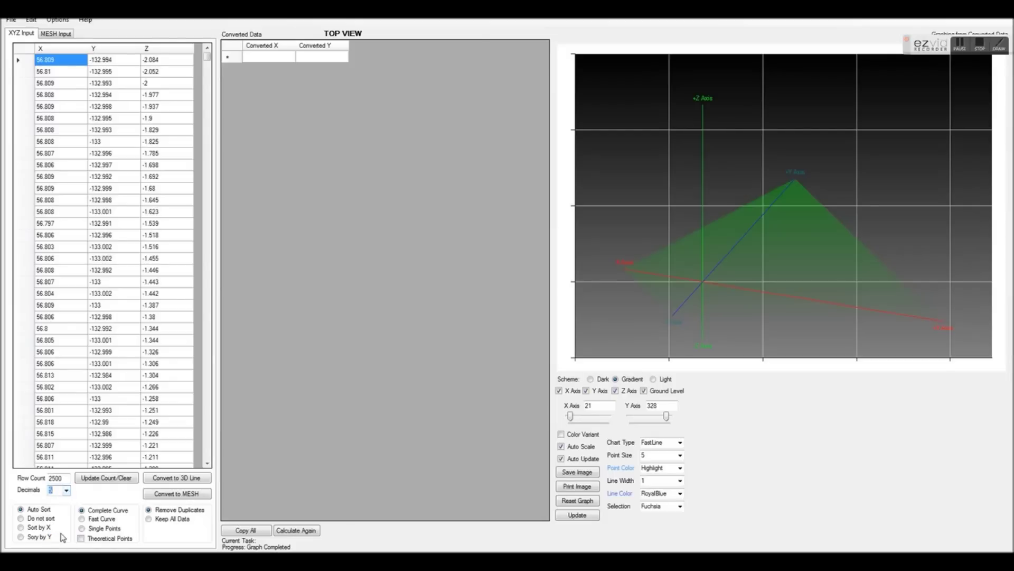
left_click(28, 520)
left_click(102, 542)
Step: Convert the points to a MESH grid, set the graph's X axis to 252 and hide Ground Level
left_click(199, 495)
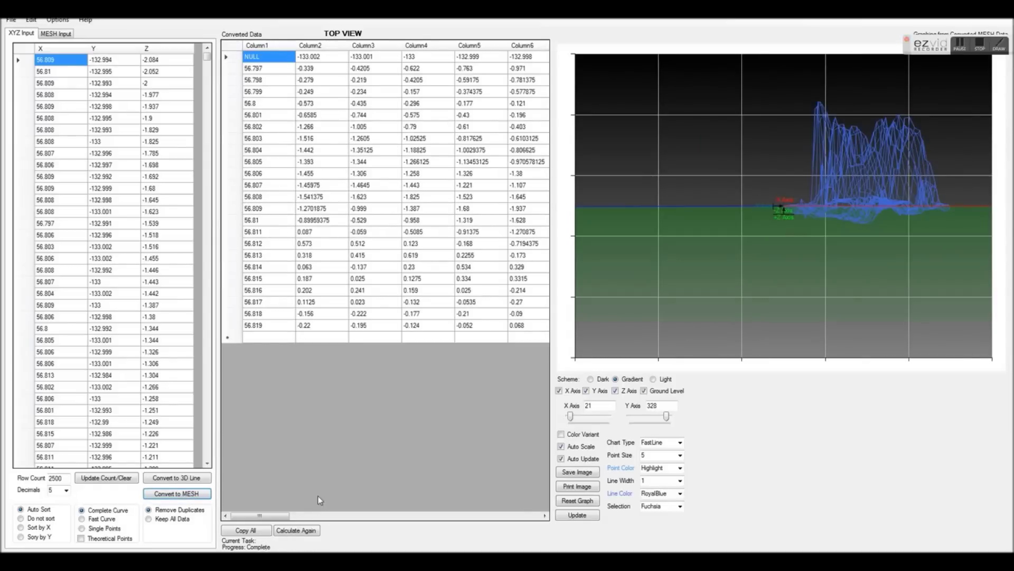
mouse_move(282, 516)
left_mouse_down()
mouse_move(497, 514)
mouse_move(278, 524)
left_mouse_up()
left_click(591, 406)
key("BackSpace")
type("7")
key("BackSpace")
key("BackSpace")
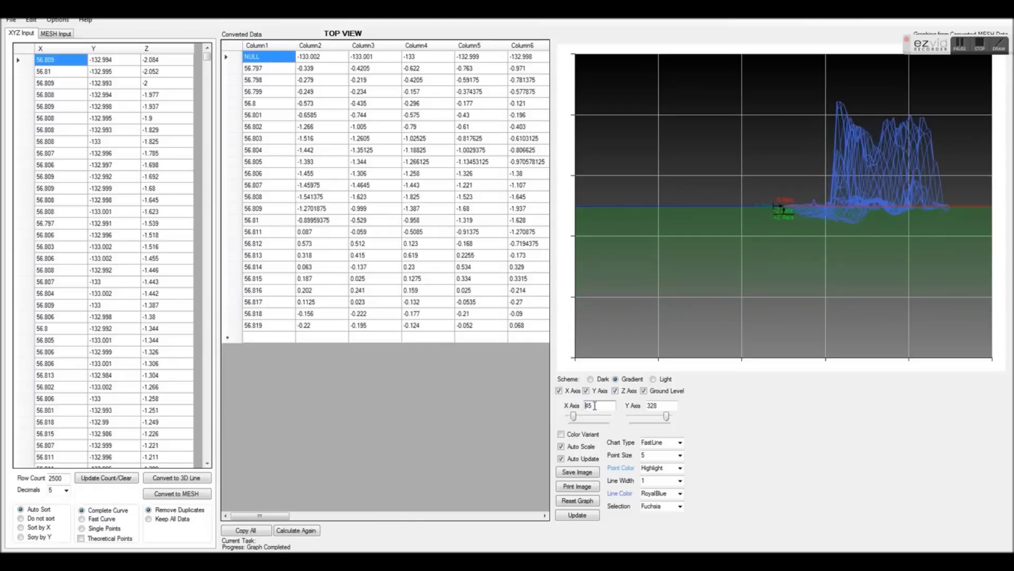
type("99")
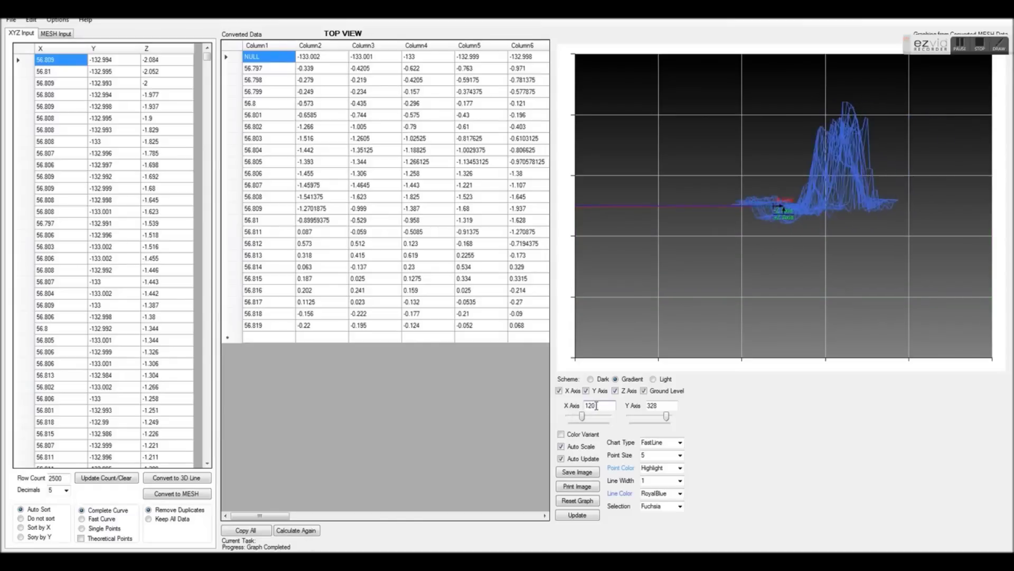
key("BackSpace")
key("BackSpace")
type("183")
key("BackSpace")
key("BackSpace")
key("BackSpace")
type("252")
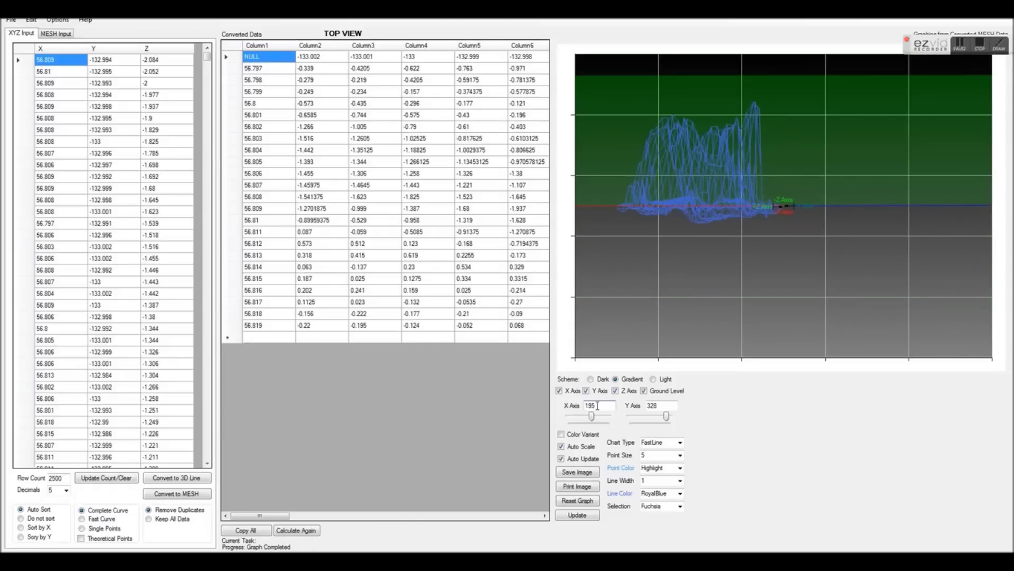
left_click(644, 390)
left_click(12, 20)
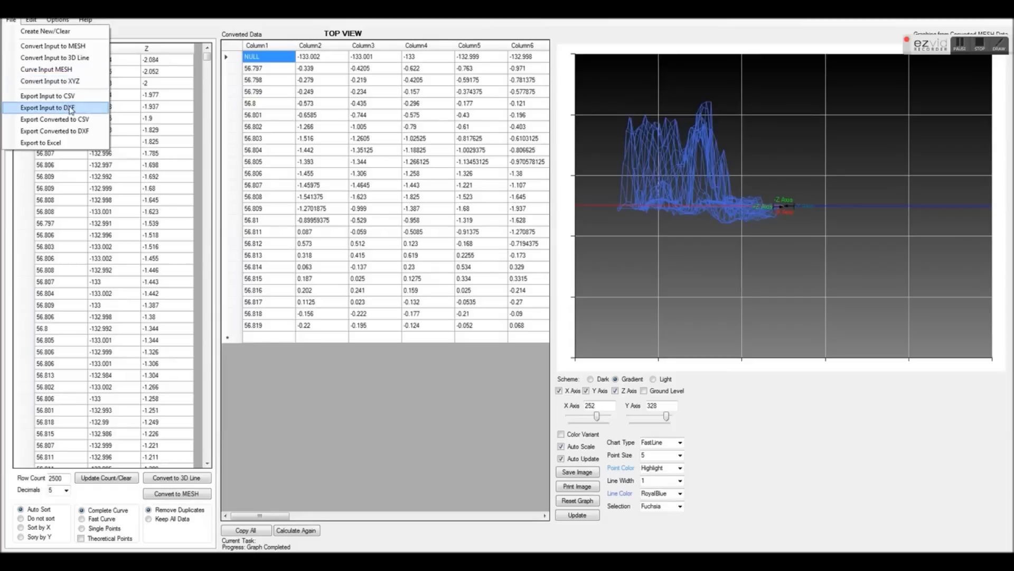
Step: Export the mesh from XYZ Mesh to a new Excel workbook as a 3-D surface and bring up Book1
left_click(56, 144)
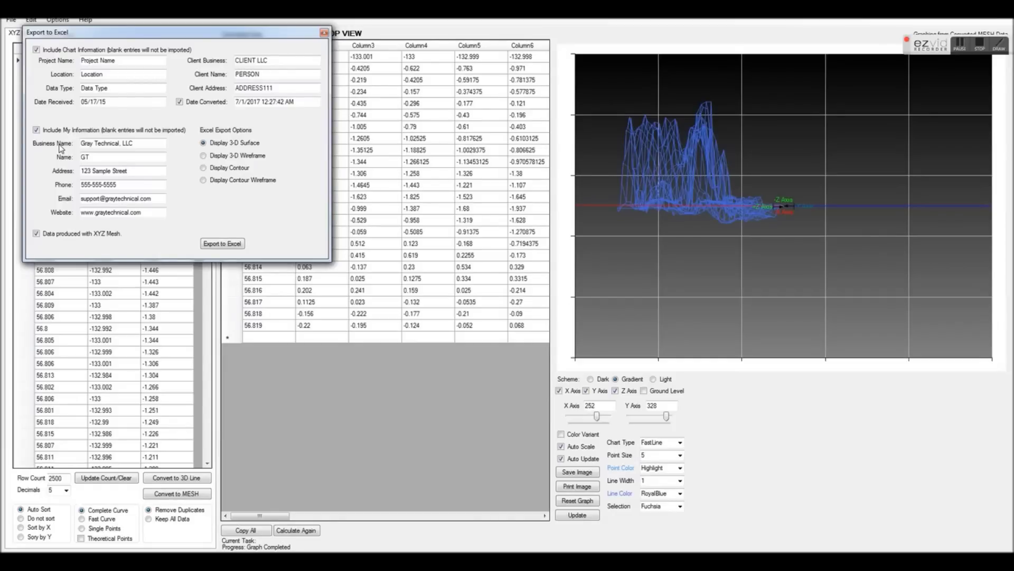
left_click(121, 60)
left_click(211, 245)
mouse_move(224, 537)
left_click(255, 533)
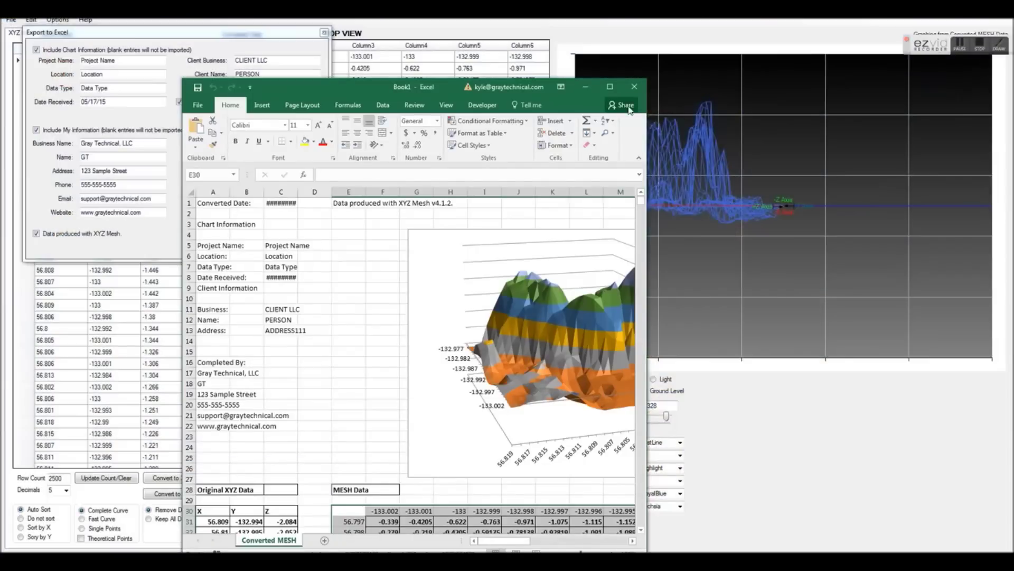
Step: Maximize Book1 and stretch the mountain surface chart wider across the sheet
left_click(611, 87)
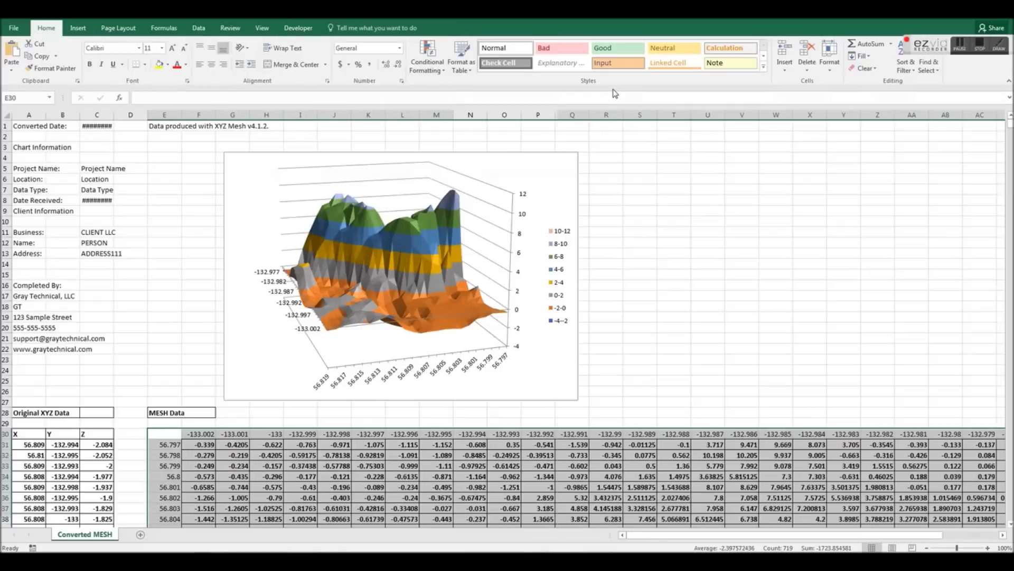
left_click(543, 213)
left_click_drag(578, 400, 861, 406)
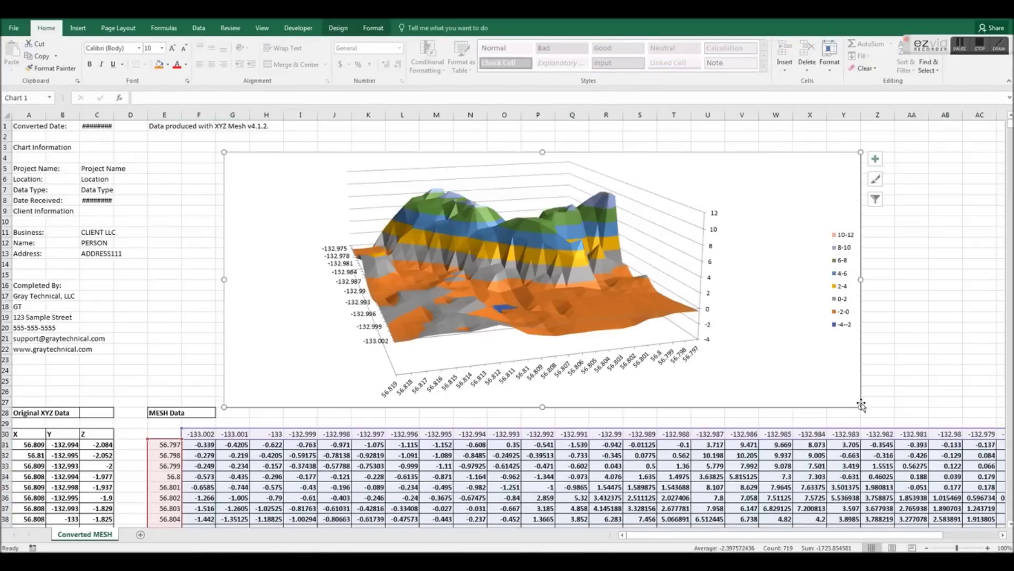
Step: Adjust the chart's 3-D X rotation until it sits near 100°
double_click(788, 244)
left_click(959, 271)
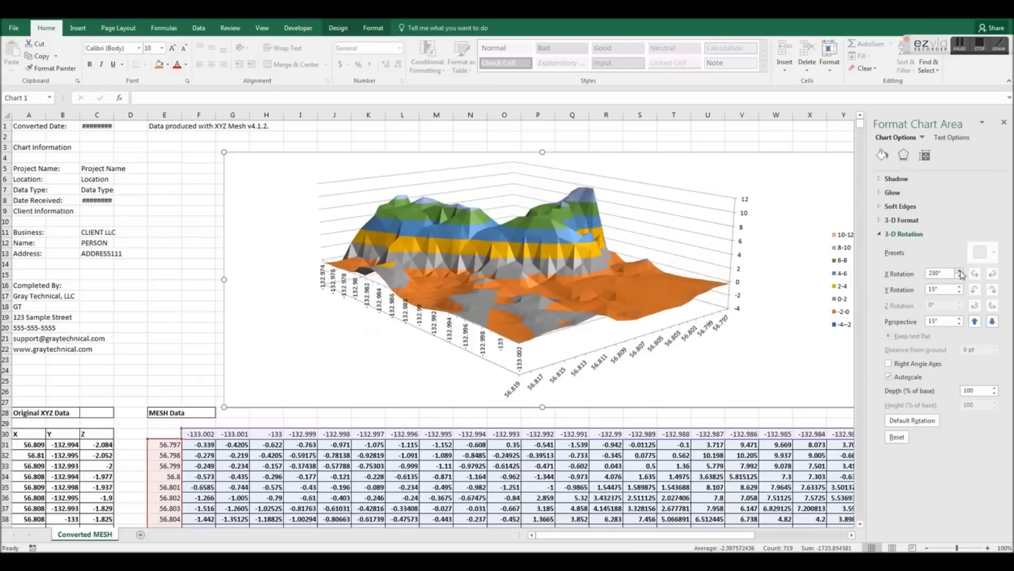
left_click(959, 271)
left_click(959, 276)
left_click(959, 276)
left_click(959, 275)
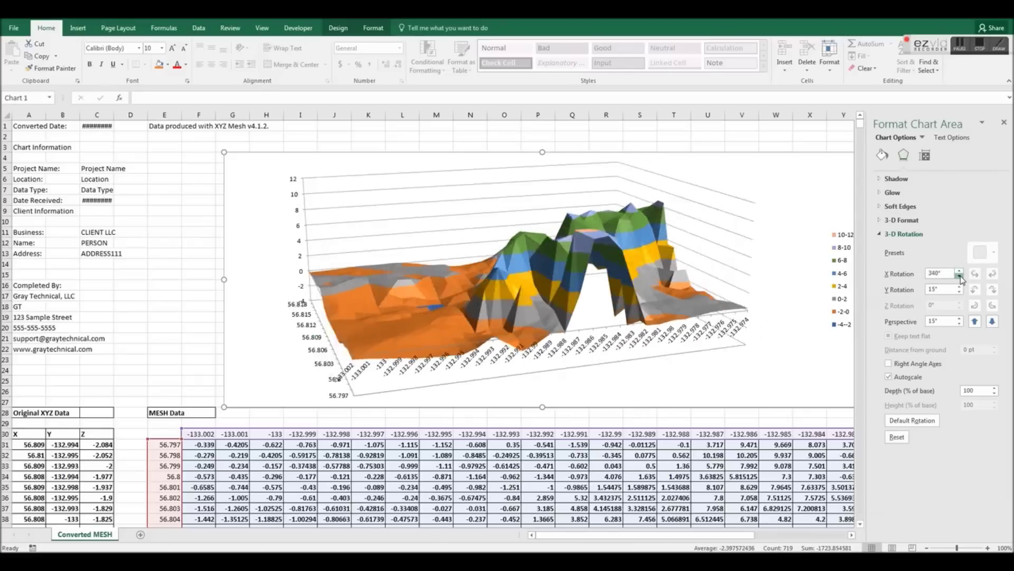
left_click(959, 276)
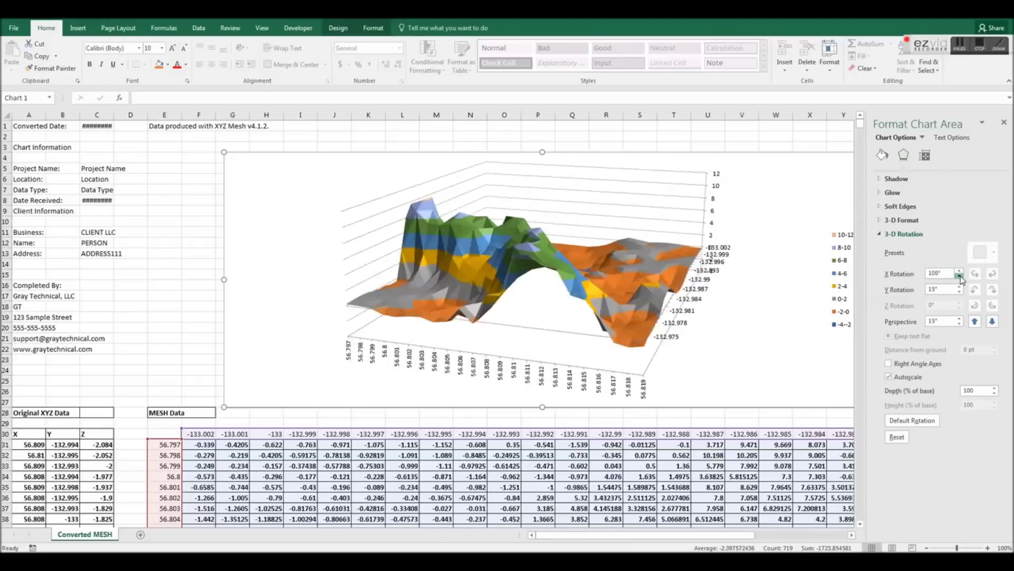